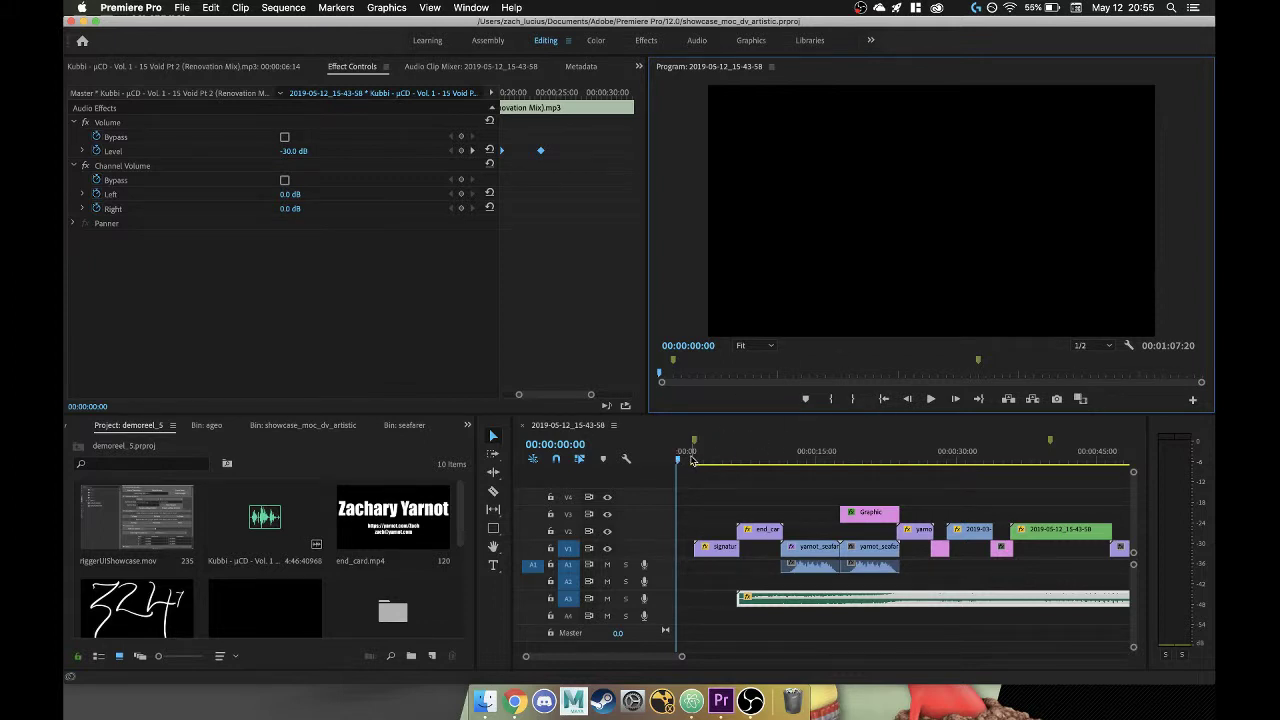
- Move the playhead to the blue-coated character shot near 00:00:14:00 and mute audio track A3
left_click_drag(687, 461, 809, 461)
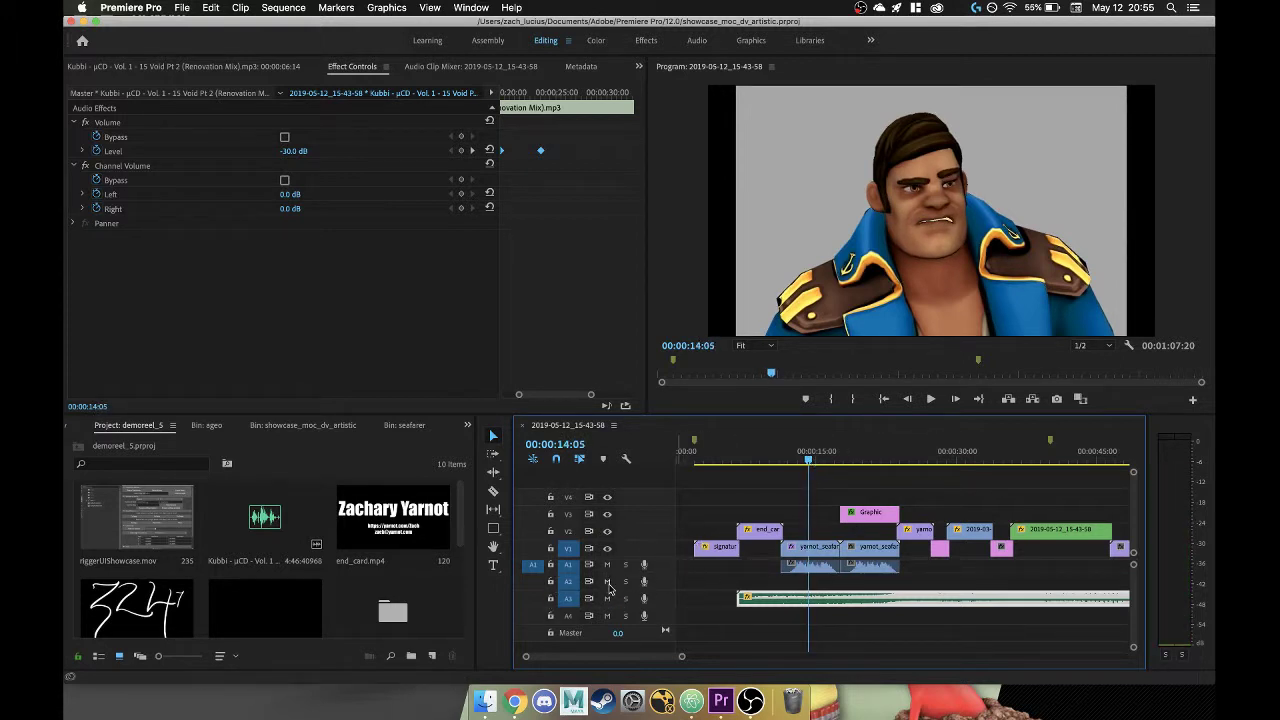
left_click(607, 598)
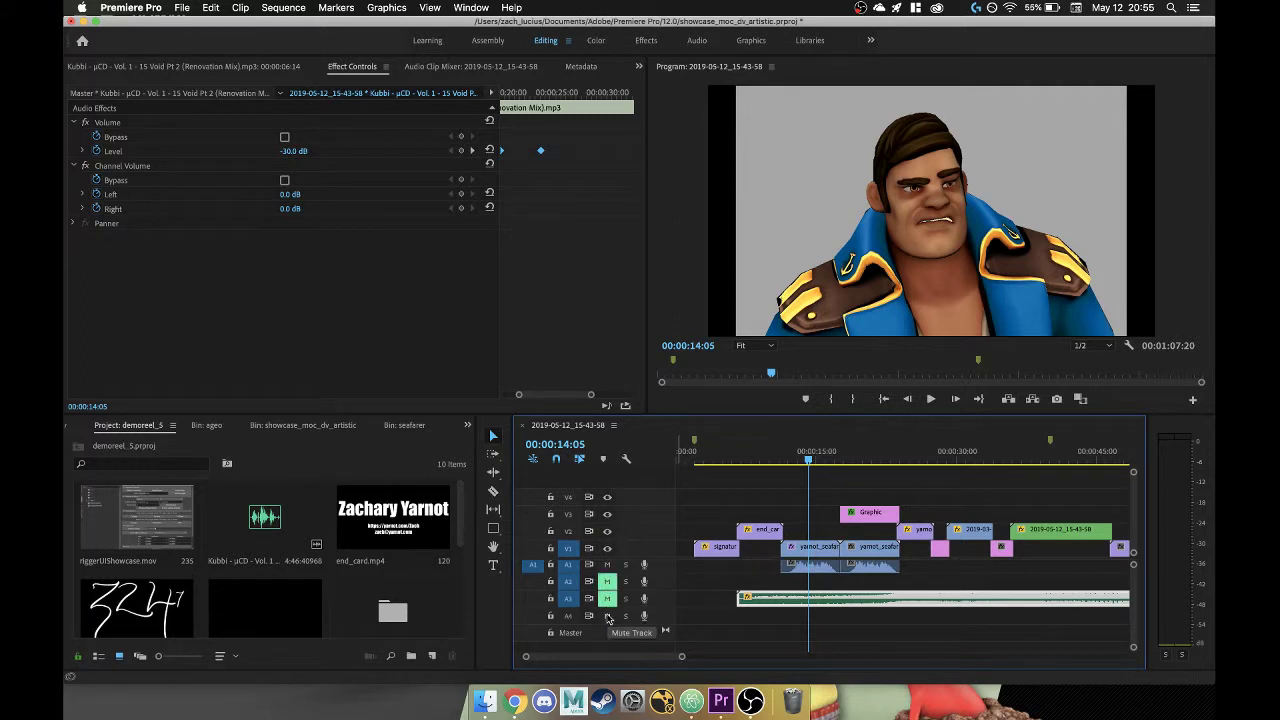
- Toggle V1's output off and back on, then scrub from about 15 to 18 seconds
left_click(607, 549)
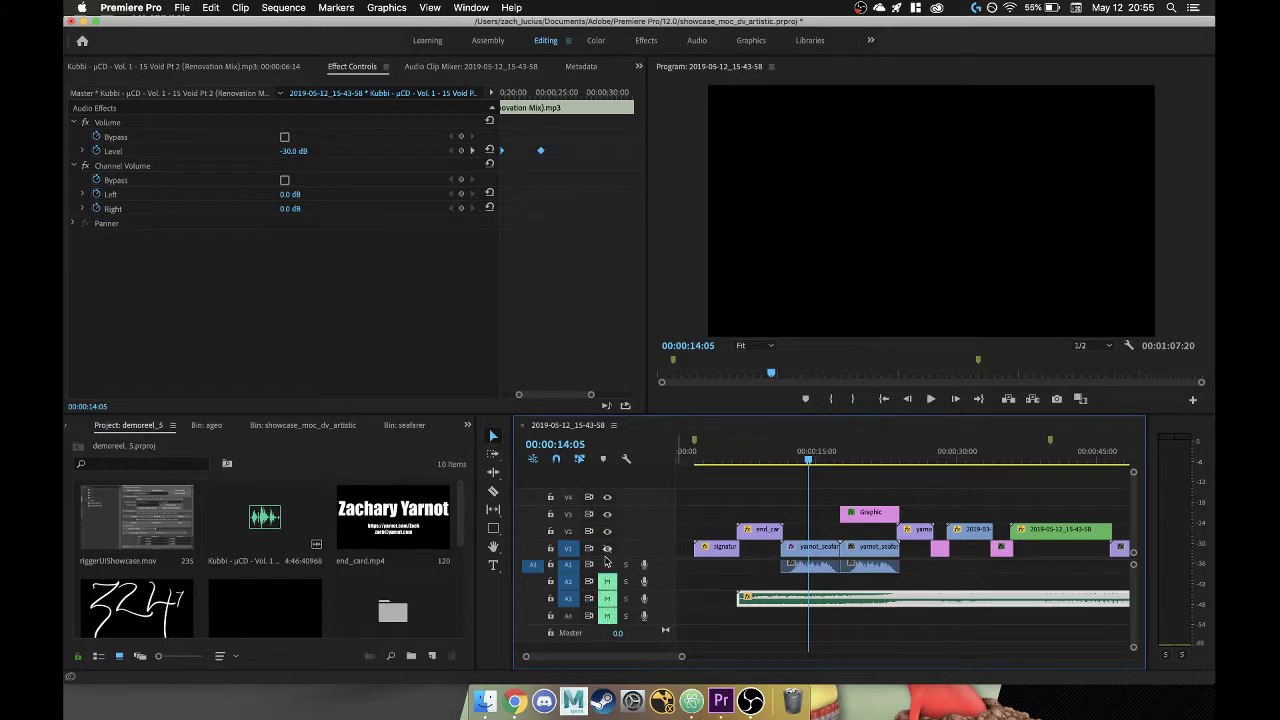
left_click(607, 549)
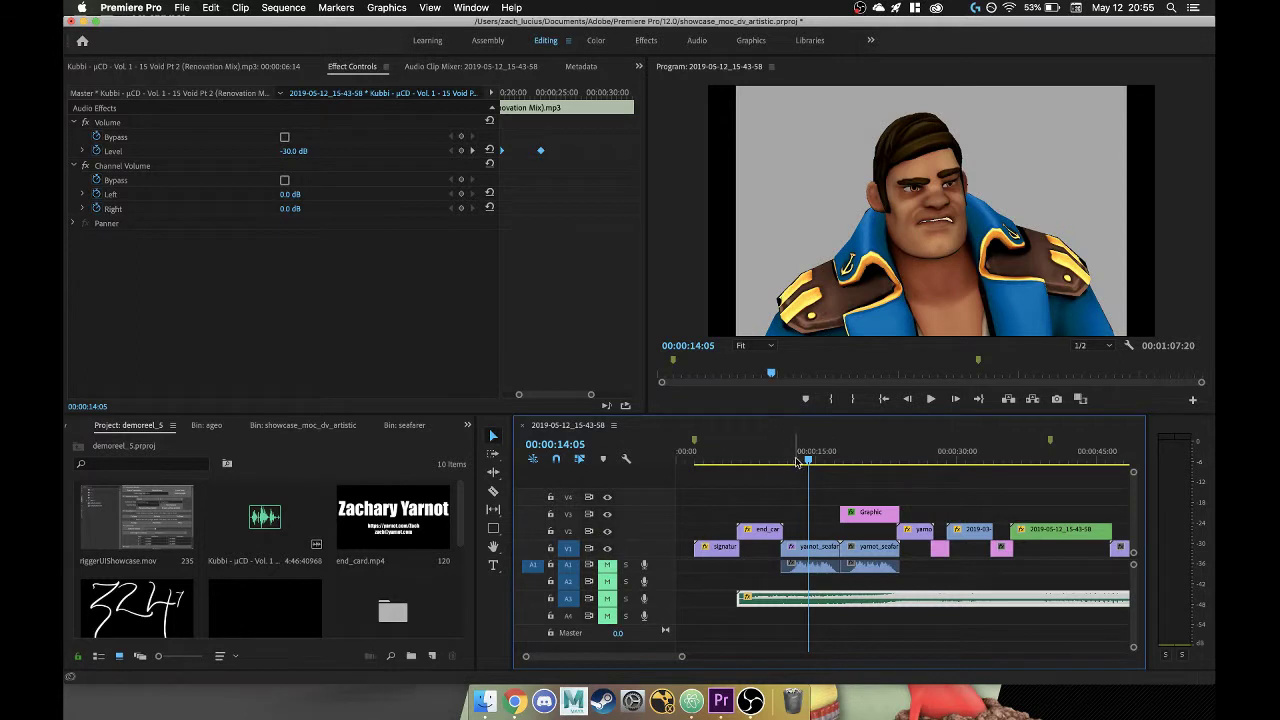
mouse_move(810, 462)
left_mouse_down()
mouse_move(819, 473)
mouse_move(775, 483)
mouse_move(810, 480)
left_mouse_up()
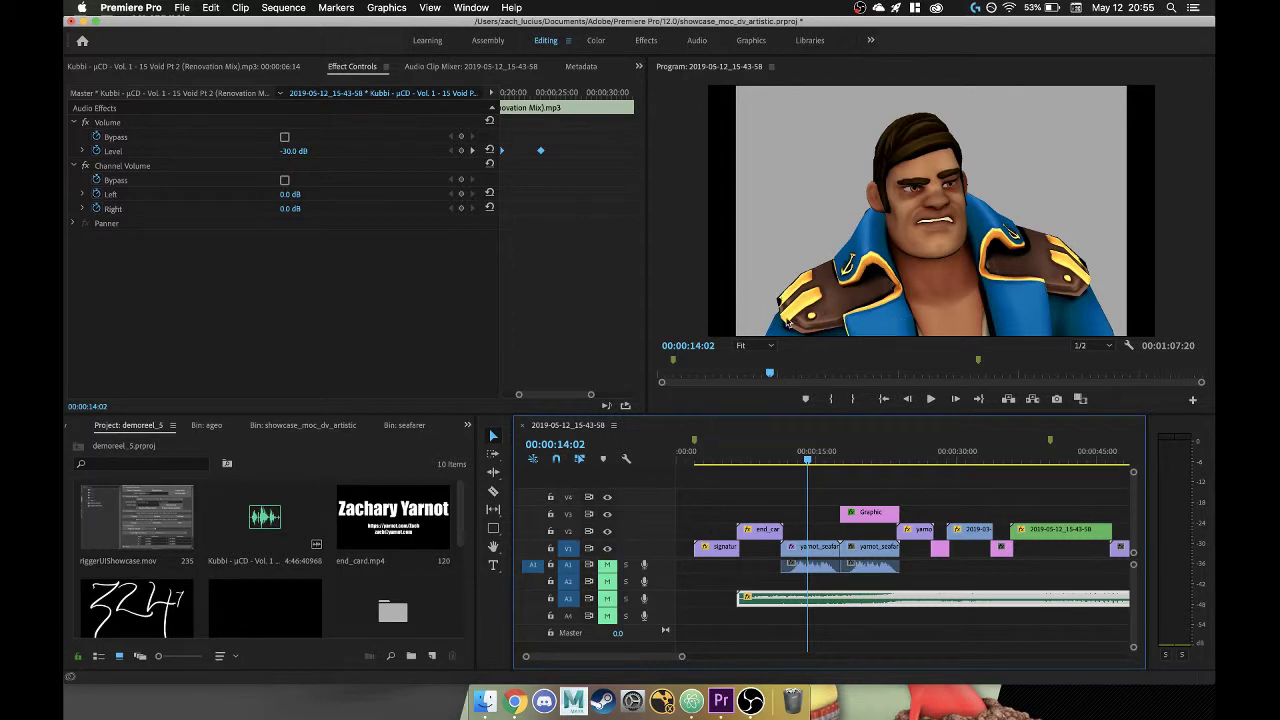
left_click_drag(807, 462, 890, 462)
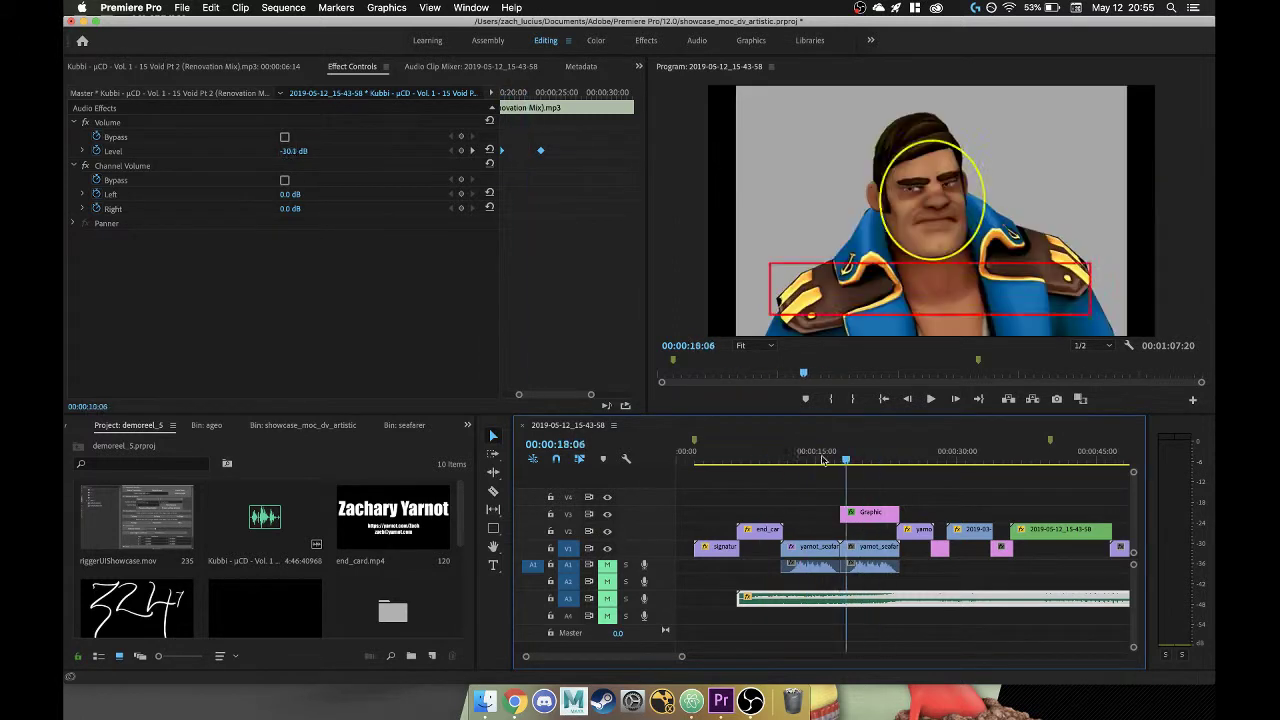
left_click_drag(890, 462, 874, 462)
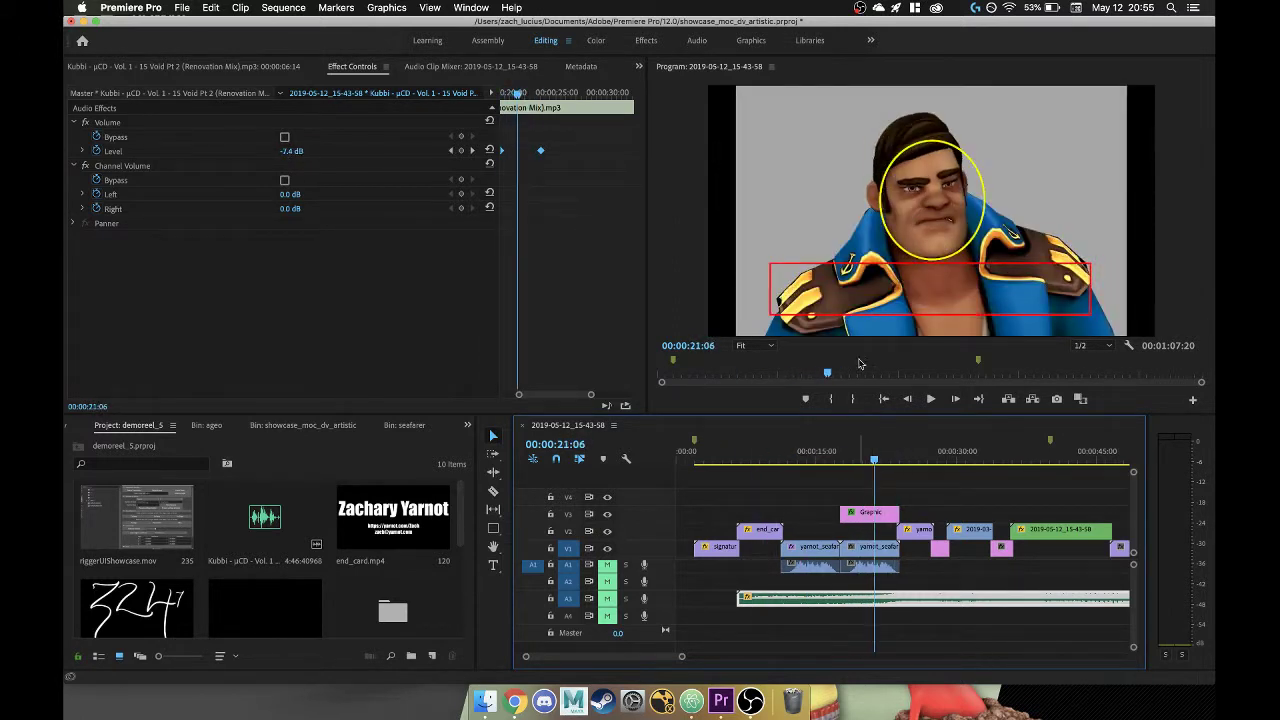
mouse_move(874, 461)
left_mouse_down()
mouse_move(843, 459)
mouse_move(798, 489)
mouse_move(810, 501)
left_mouse_up()
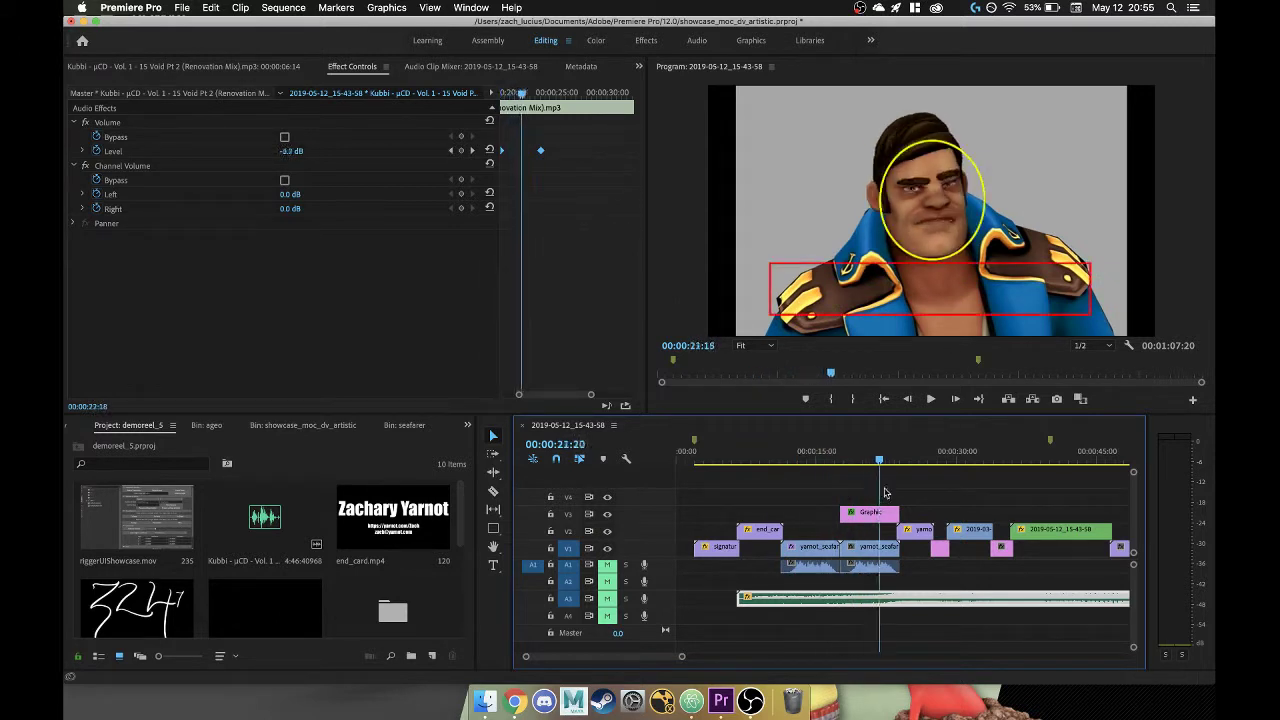
left_click_drag(827, 500, 855, 527)
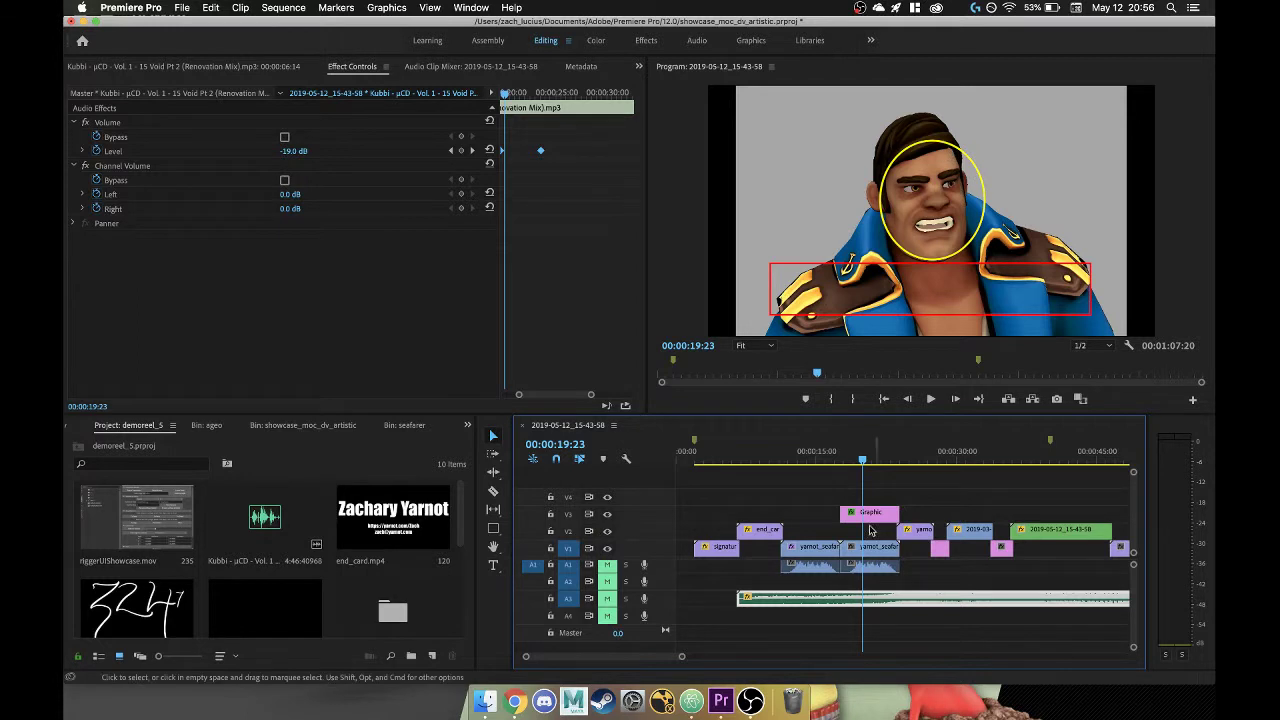
left_click_drag(862, 461, 857, 462)
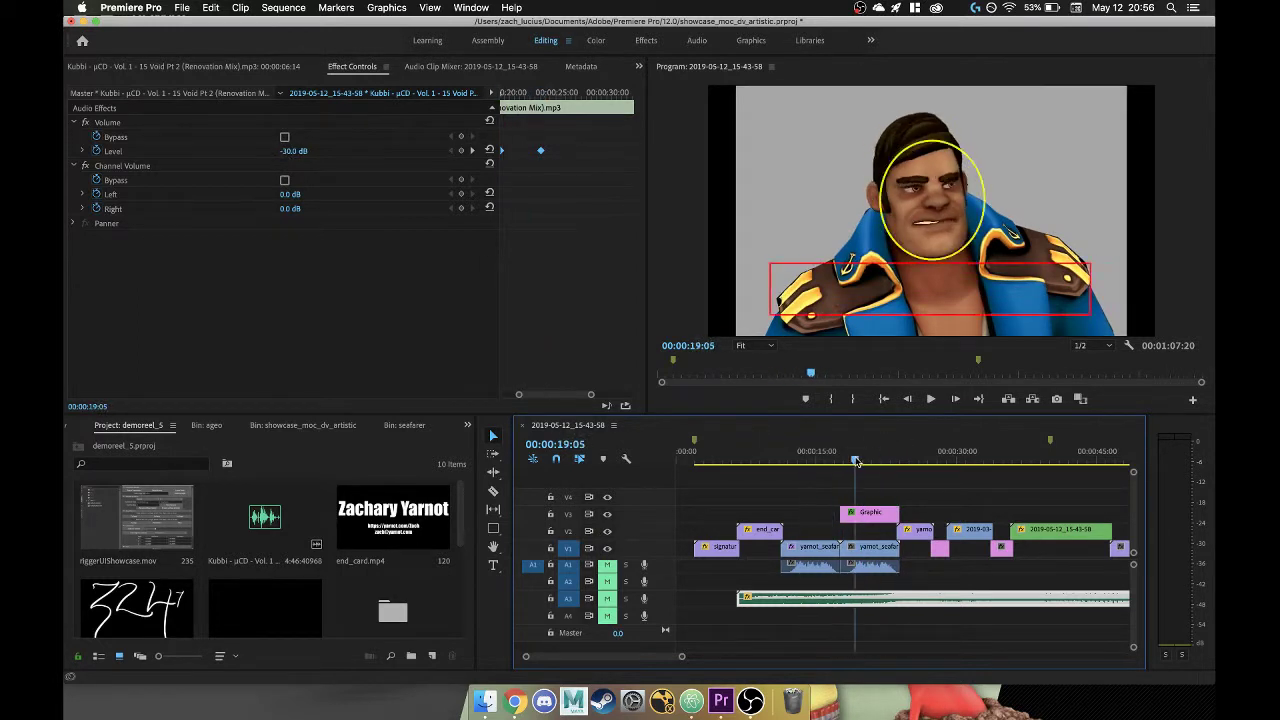
key("Right")
key("Right")
key("Right")
key("l")
key("l")
key("l")
key("j")
key("j")
type("2000")
key("Return")
key("l")
key("l")
key("k")
key("l")
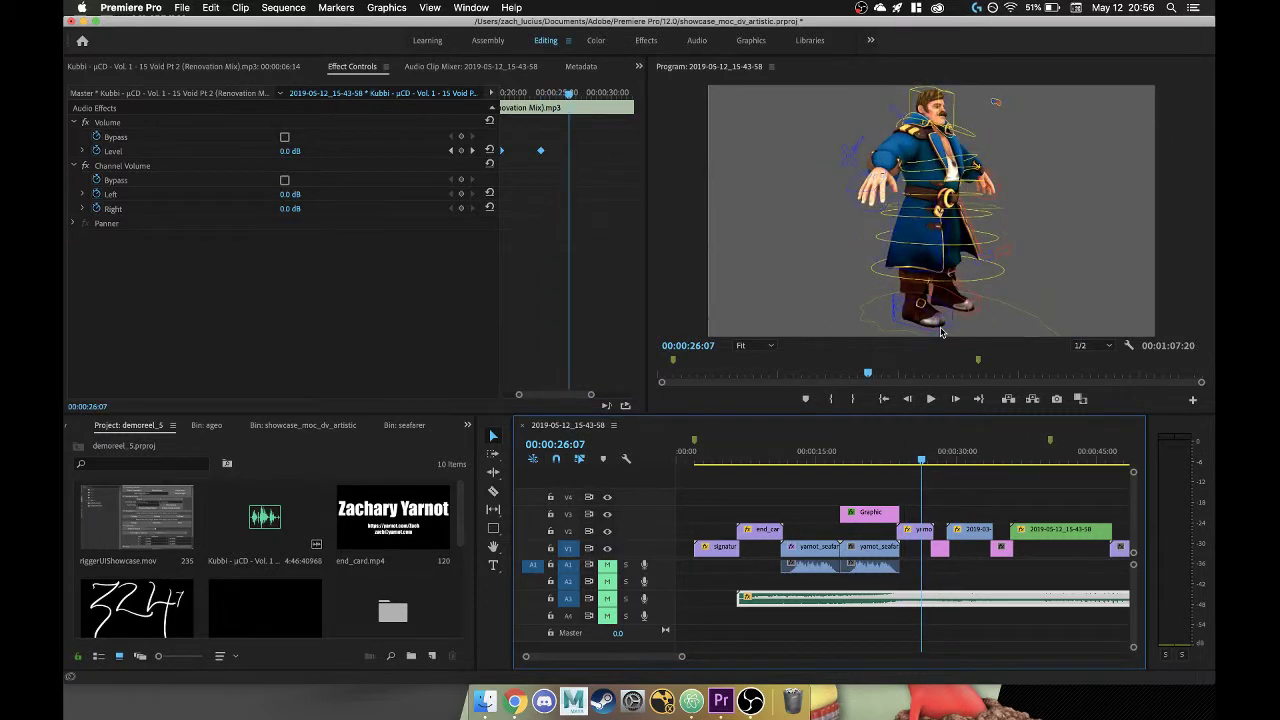
key("j")
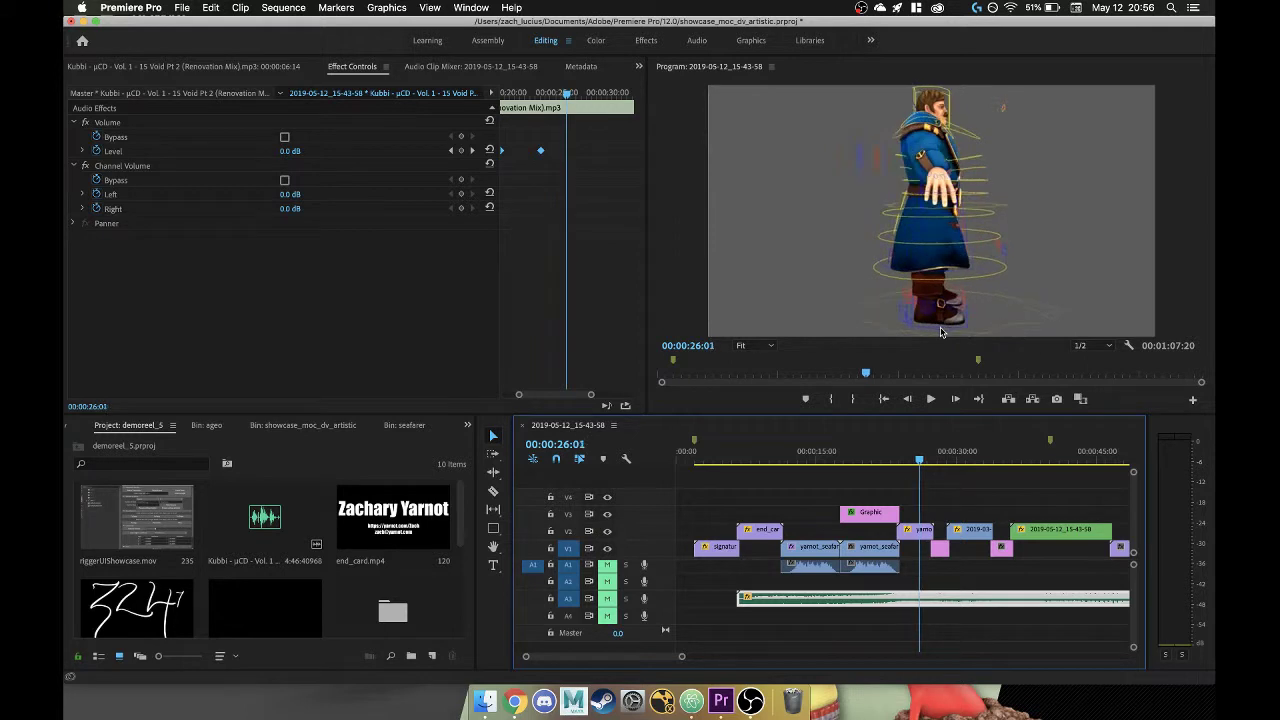
key("l")
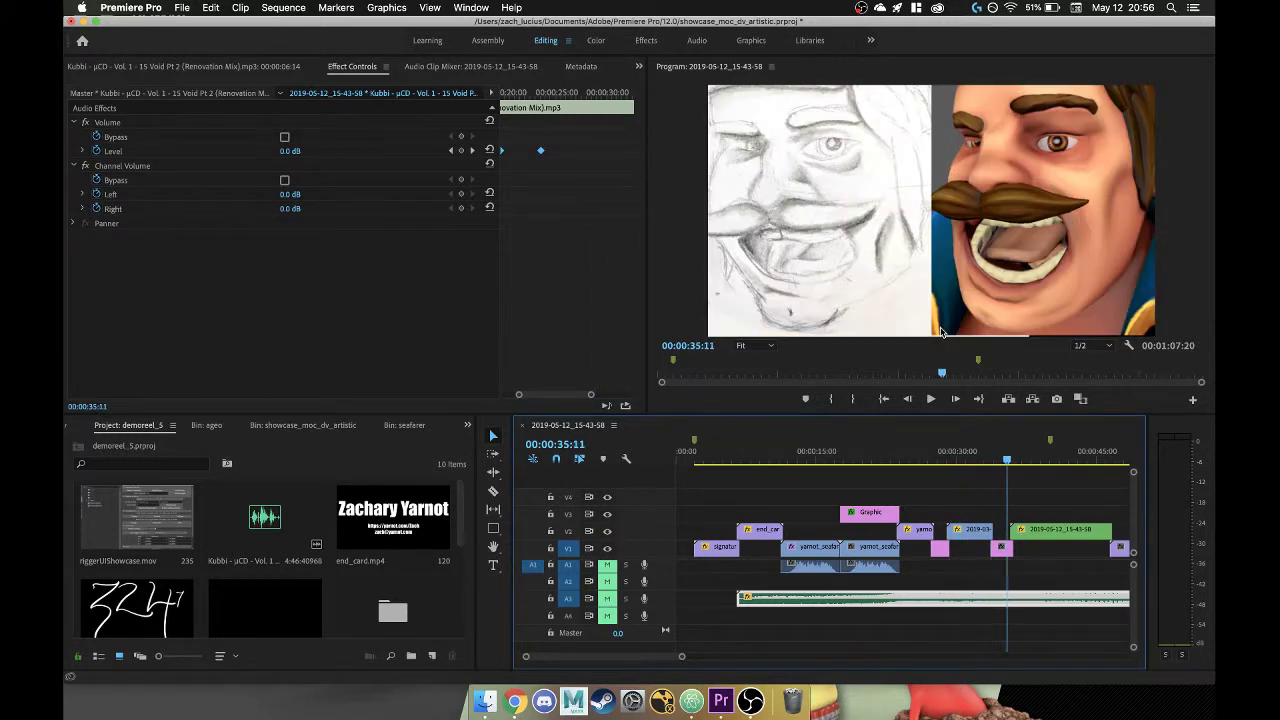
key("j")
key("j")
key("j")
key("l")
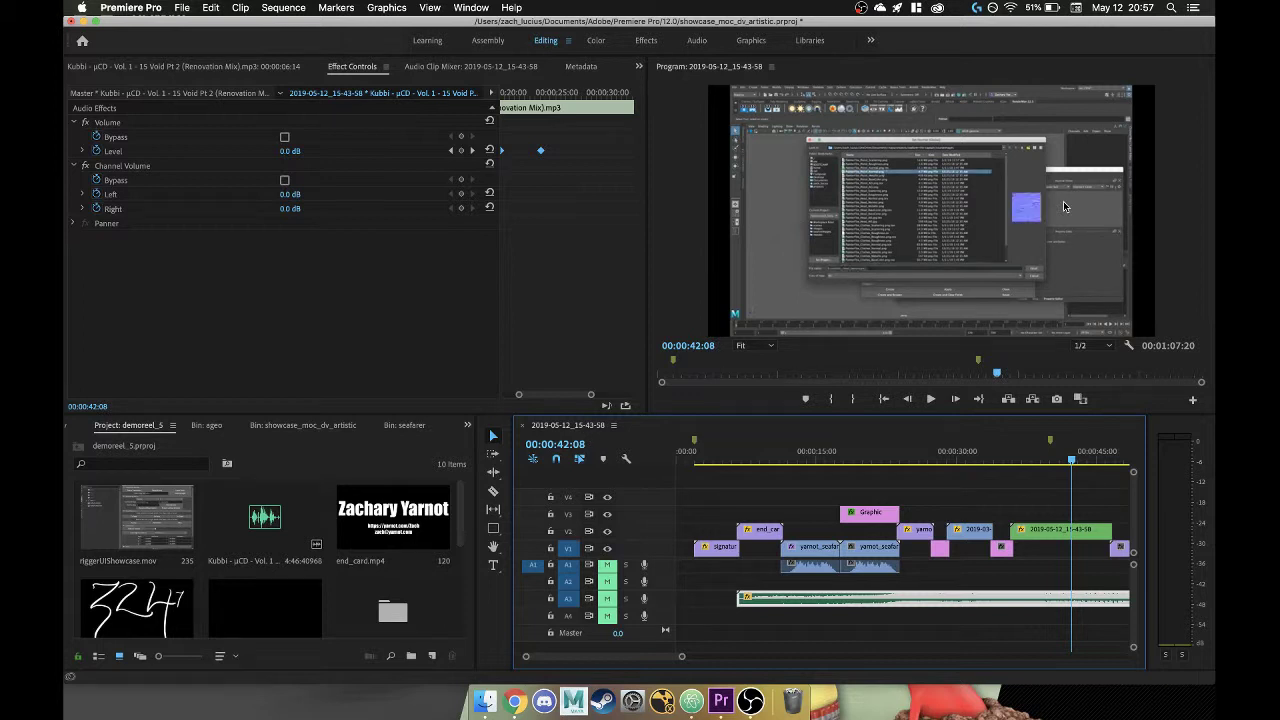
key("Left")
key("Right")
key("Left")
key("Left")
key("Left")
key("Right")
key("Right")
key("Right")
key("Left")
key("j")
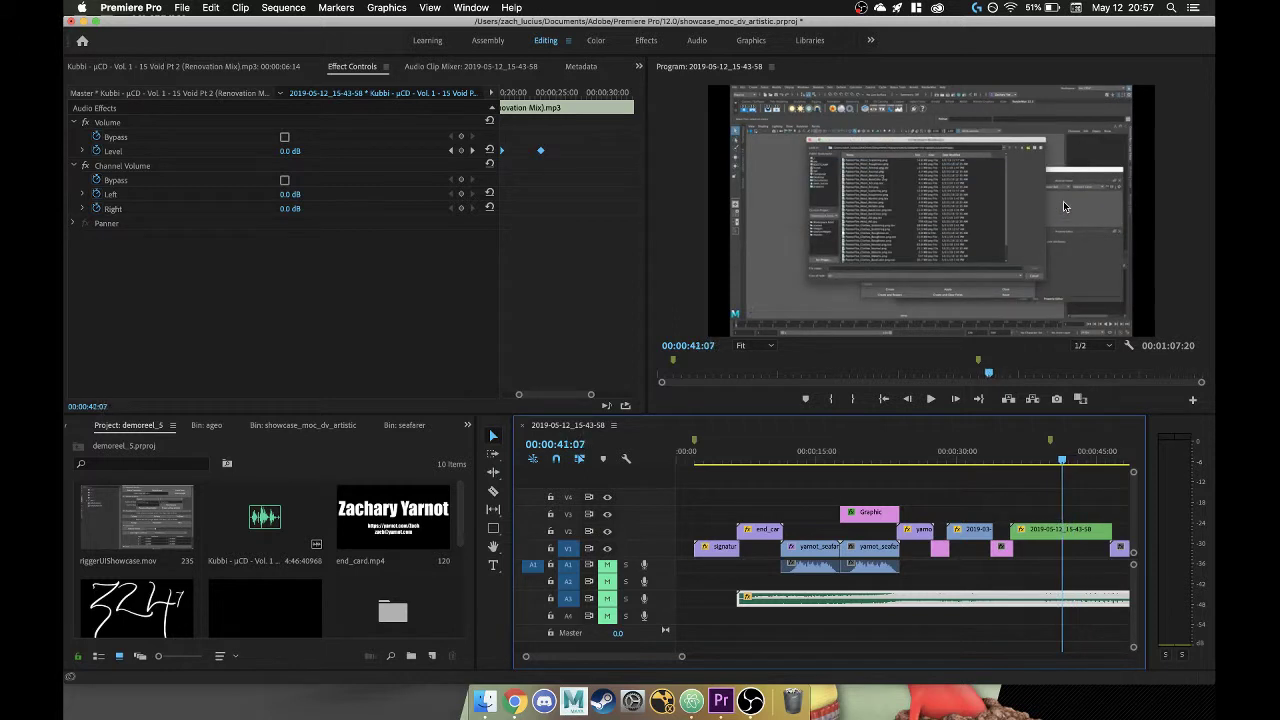
key("l")
key("l")
key("l")
key("j")
key("j")
key("j")
key("k")
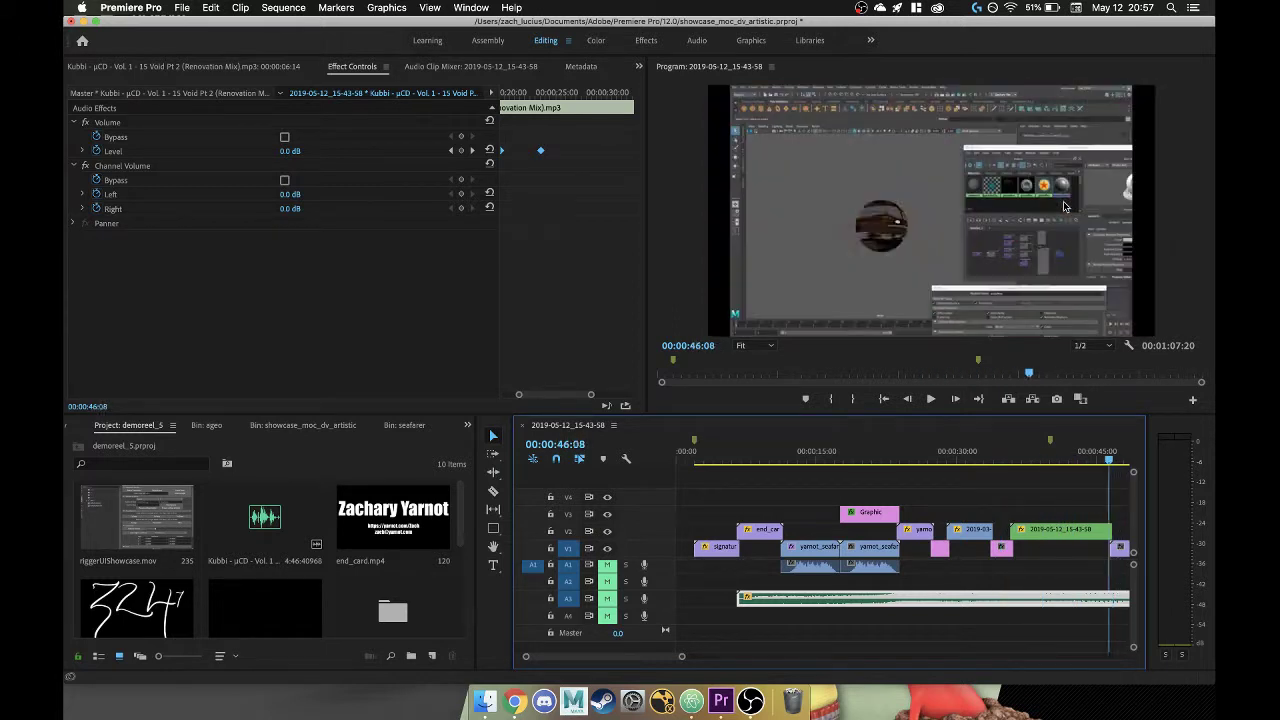
scroll(1089, 490, "down", 5)
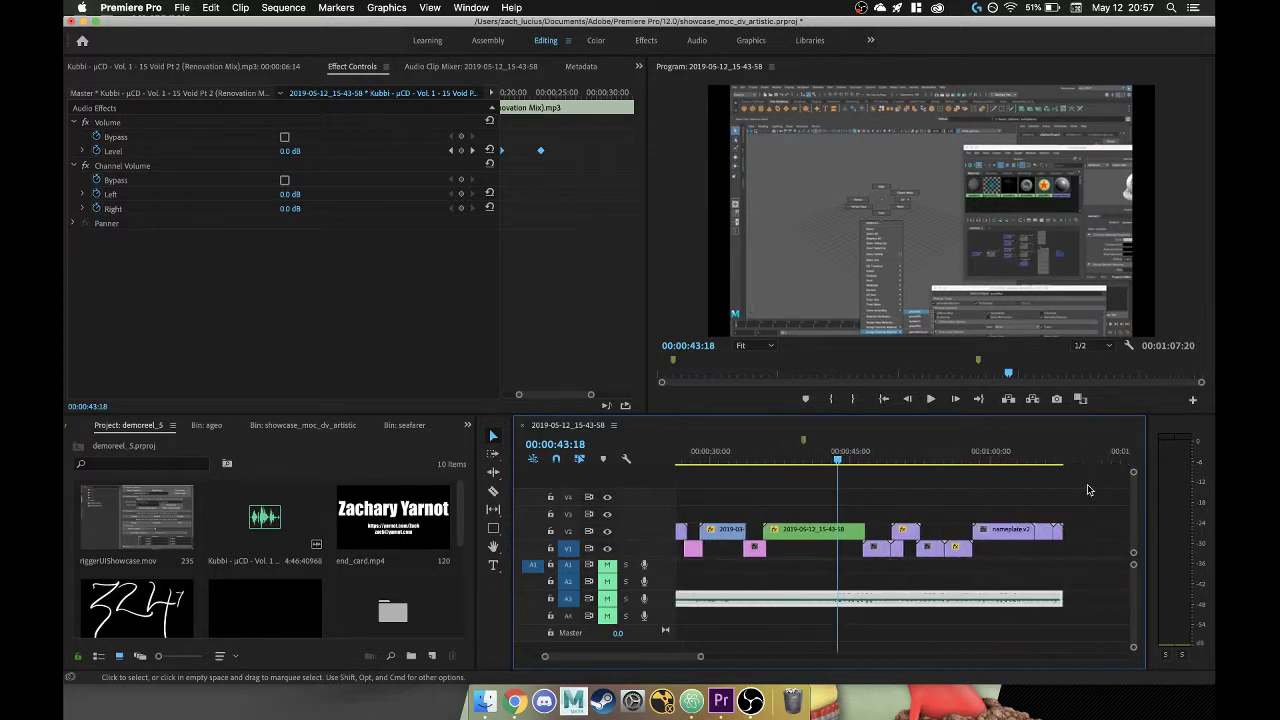
key("l")
key("l")
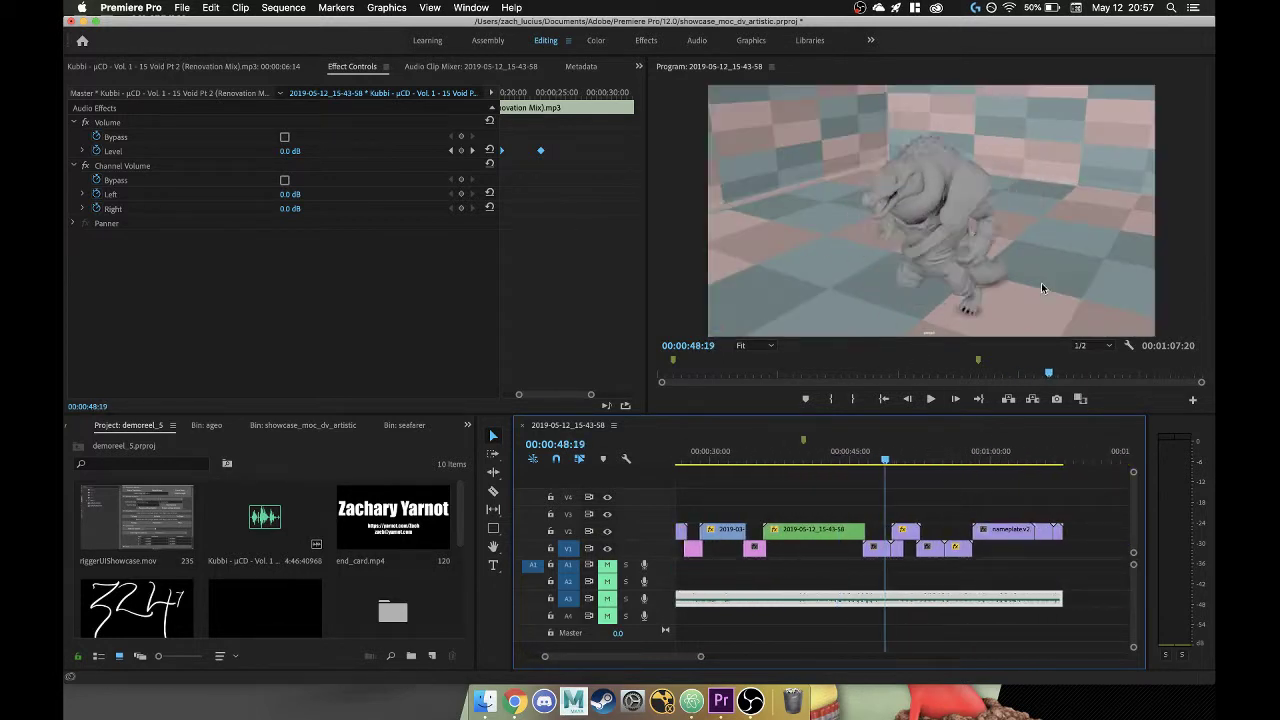
key("j")
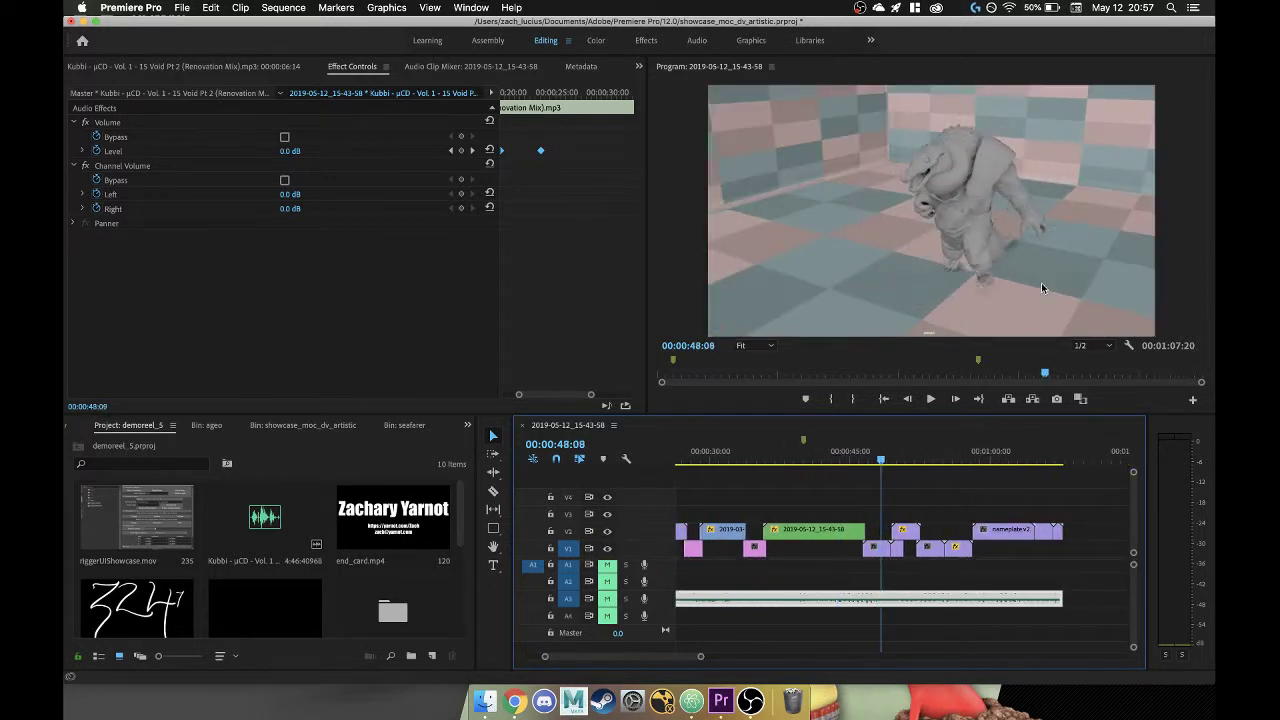
key("l")
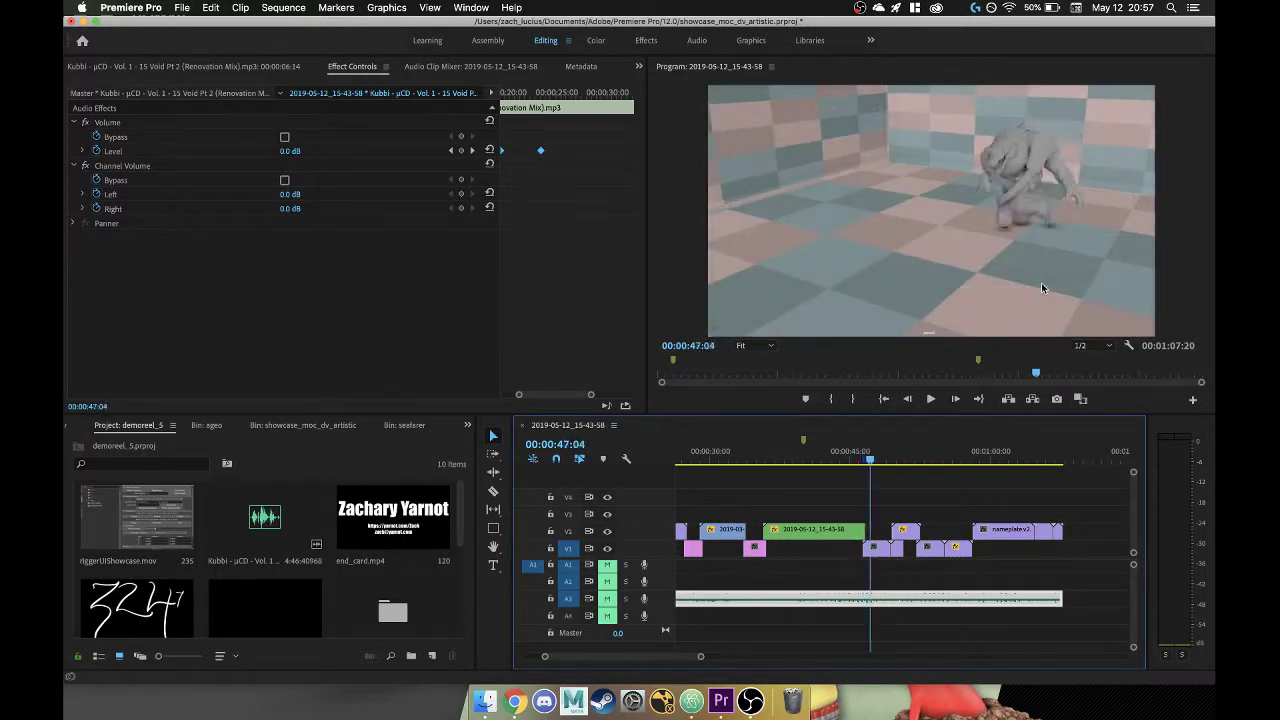
key("j")
key("l")
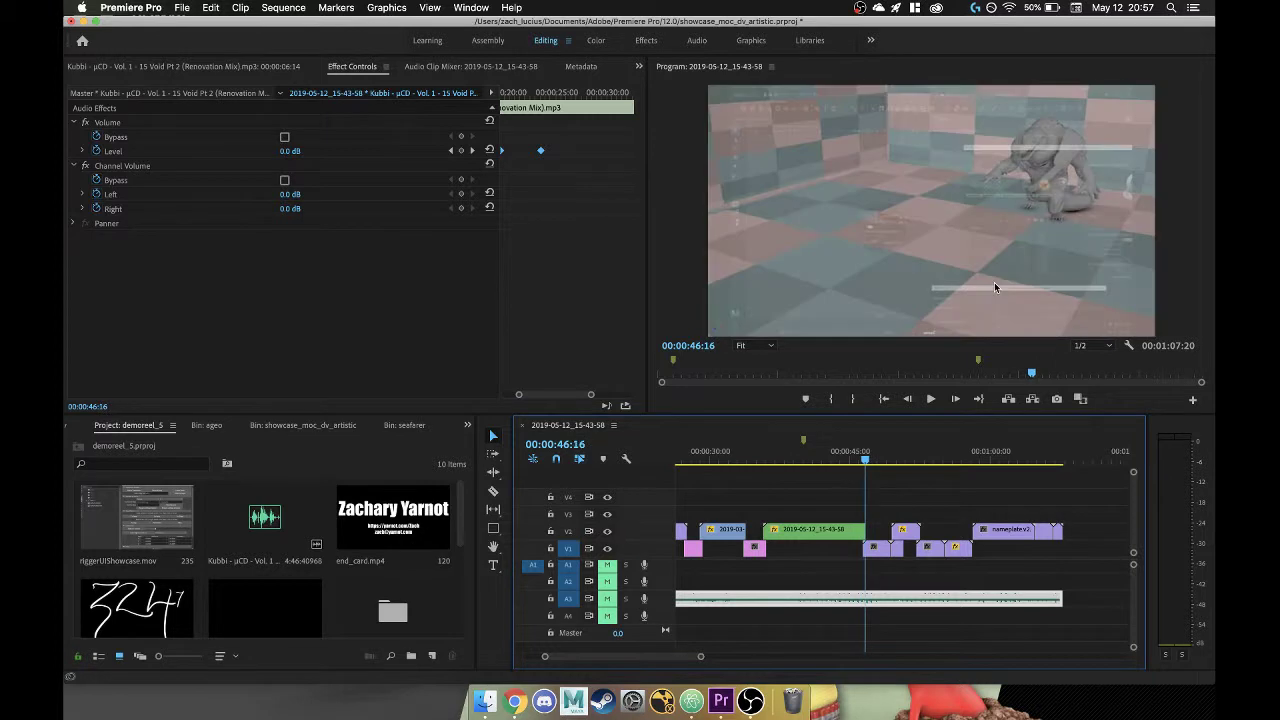
key("j")
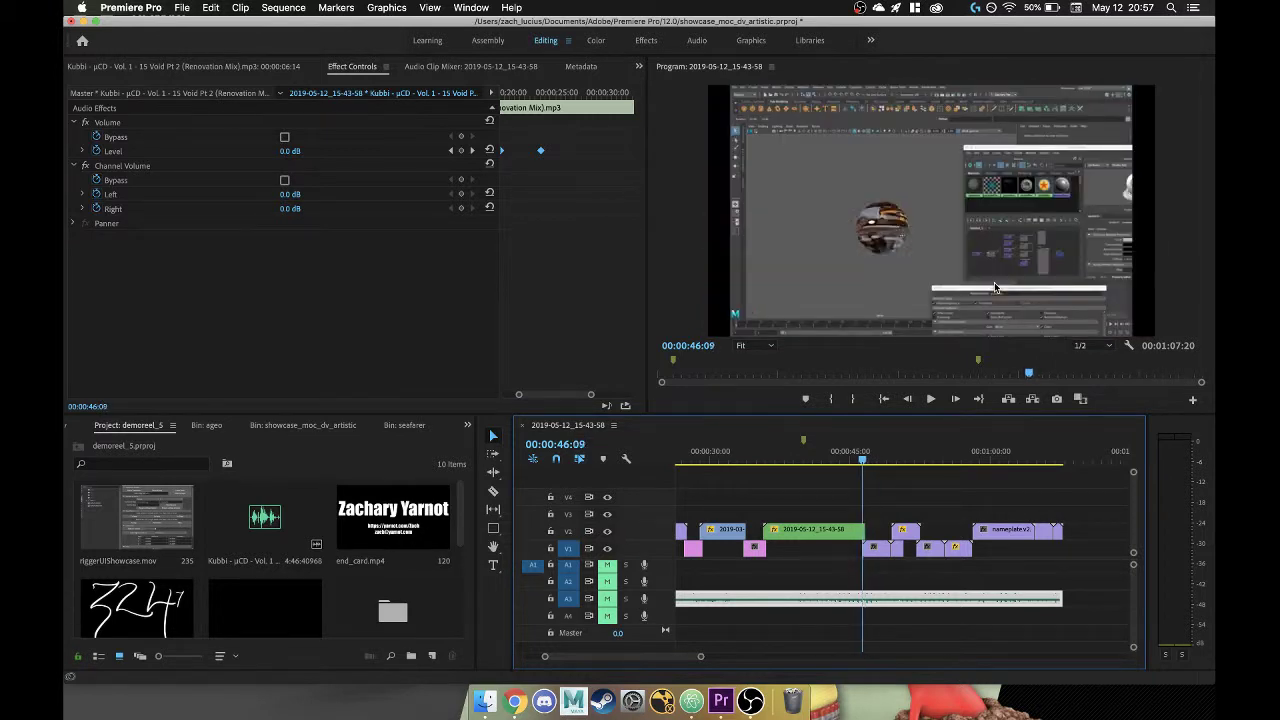
key("Right")
key("Right")
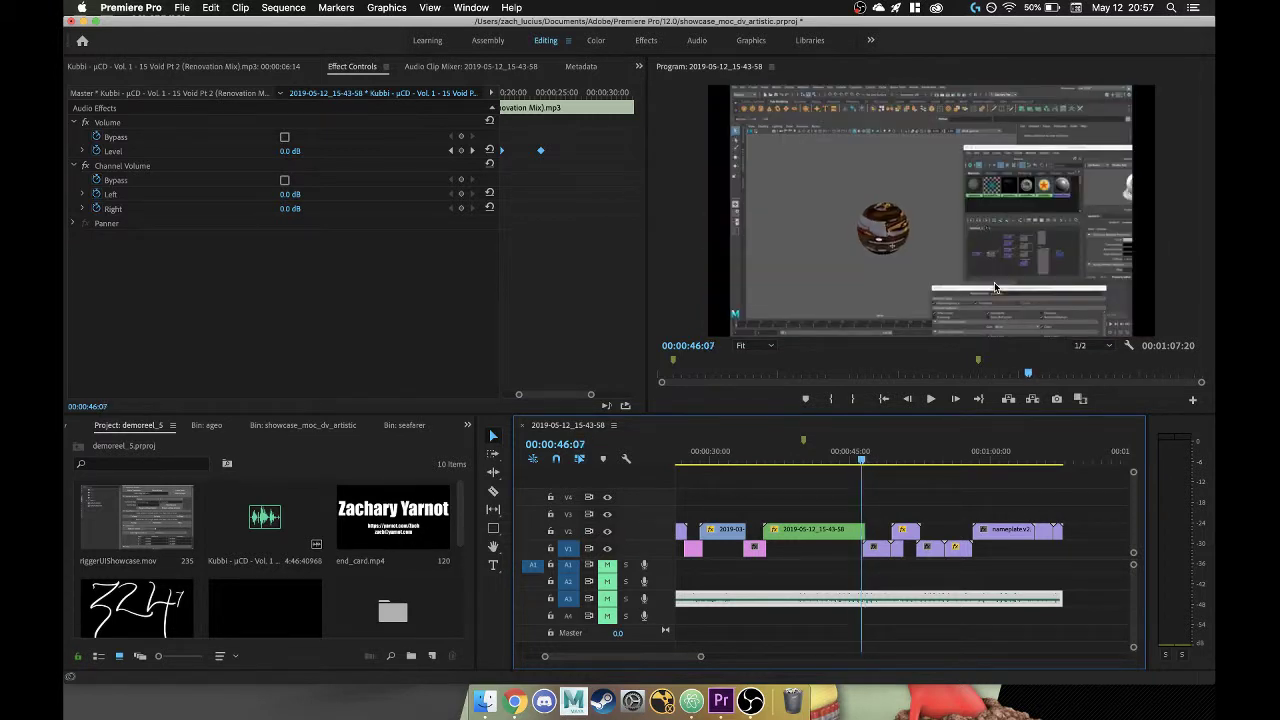
key("l")
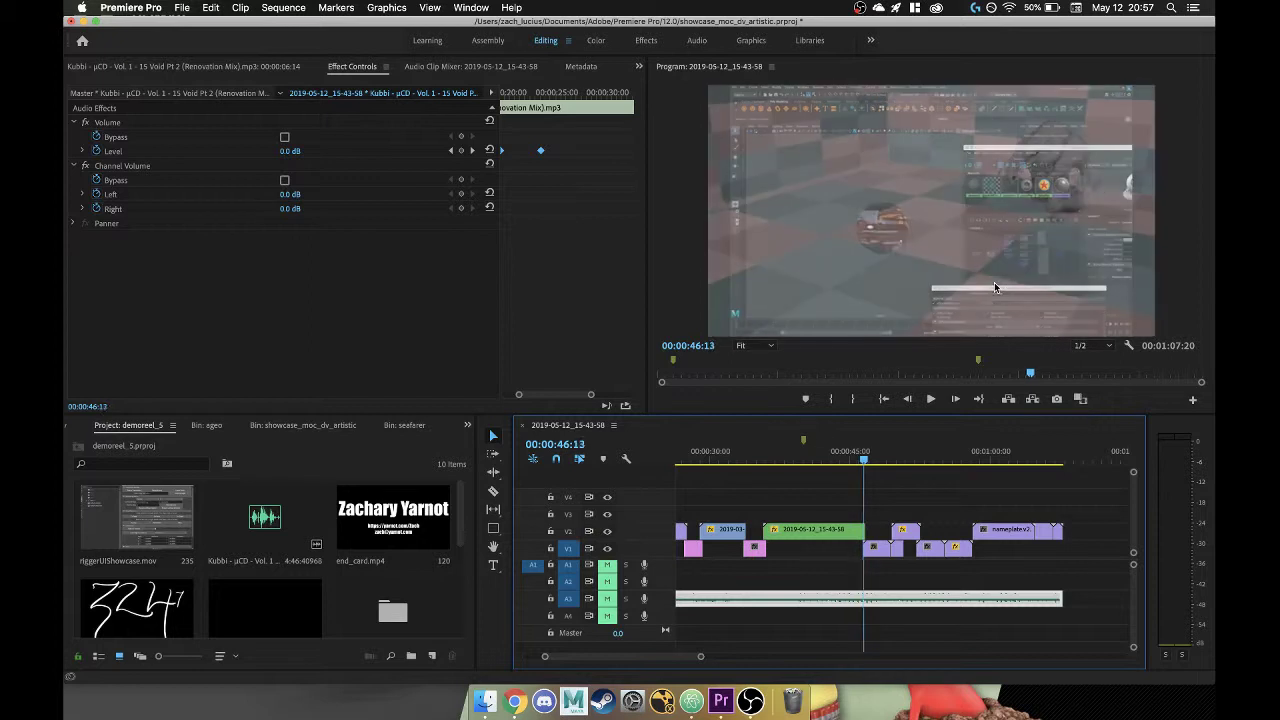
key("j")
key("shift+Right")
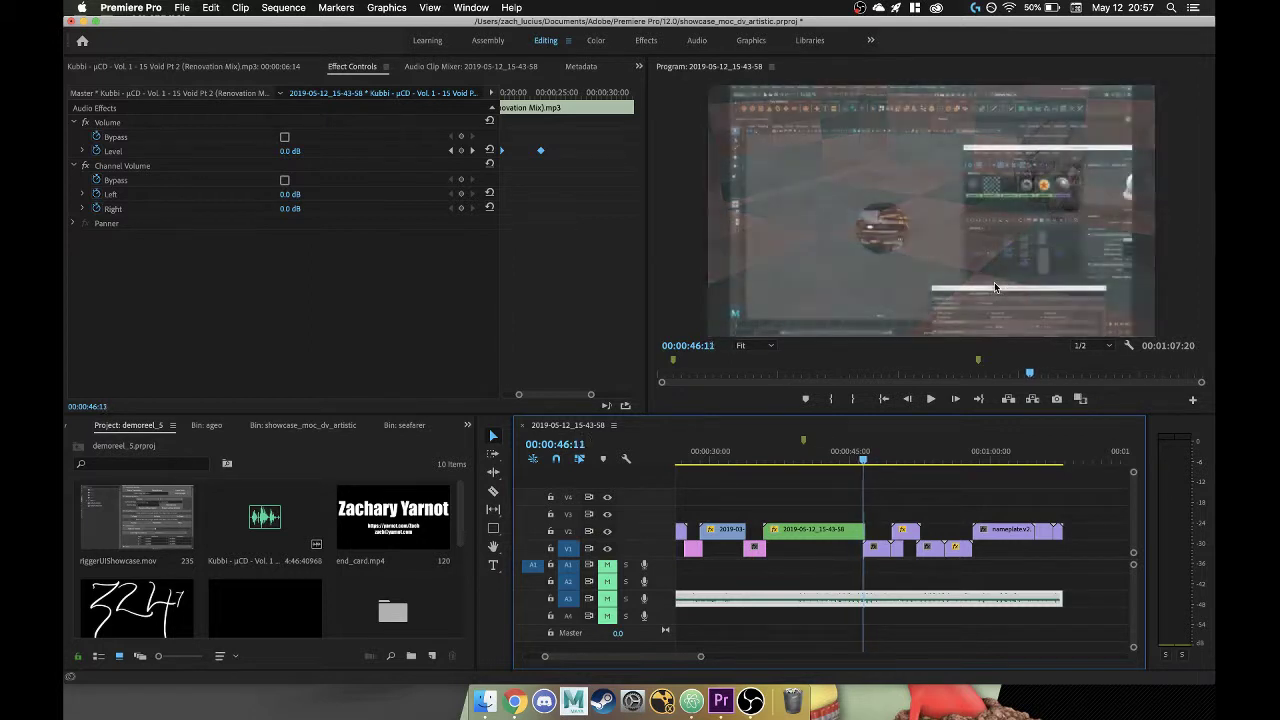
key("Right")
key("Right")
key("Right")
key("Right")
key("Right")
key("Right")
key("Right")
key("Left")
key("Left")
key("Left")
key("Left")
key("Left")
key("Right")
key("Right")
key("Right")
key("Right")
key("Right")
key("Right")
key("Right")
key("Right")
key("Right")
key("Right")
key("Left")
key("Left")
key("Right")
key("Right")
key("Right")
key("Right")
key("Right")
key("Right")
key("Right")
key("Right")
key("Right")
key("Right")
key("Right")
key("Right")
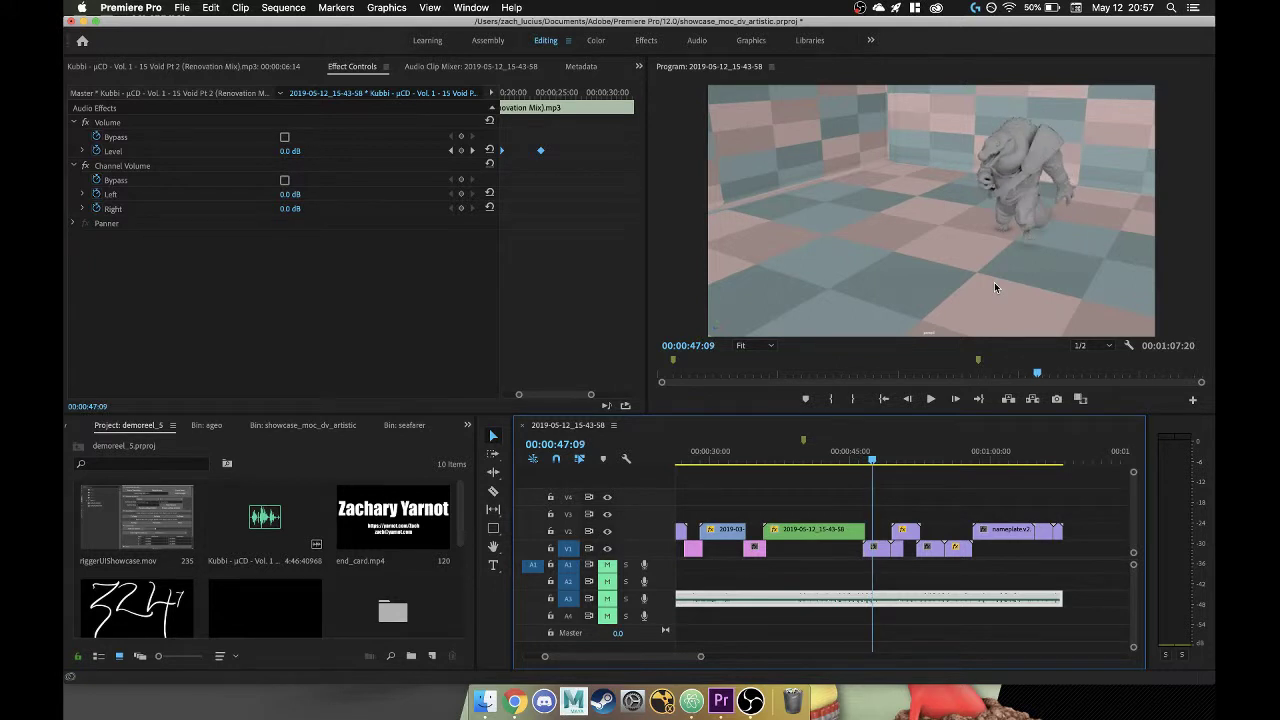
key("Right")
key("Right")
key("Right")
key("Left")
key("Left")
key("Left")
key("Left")
key("space")
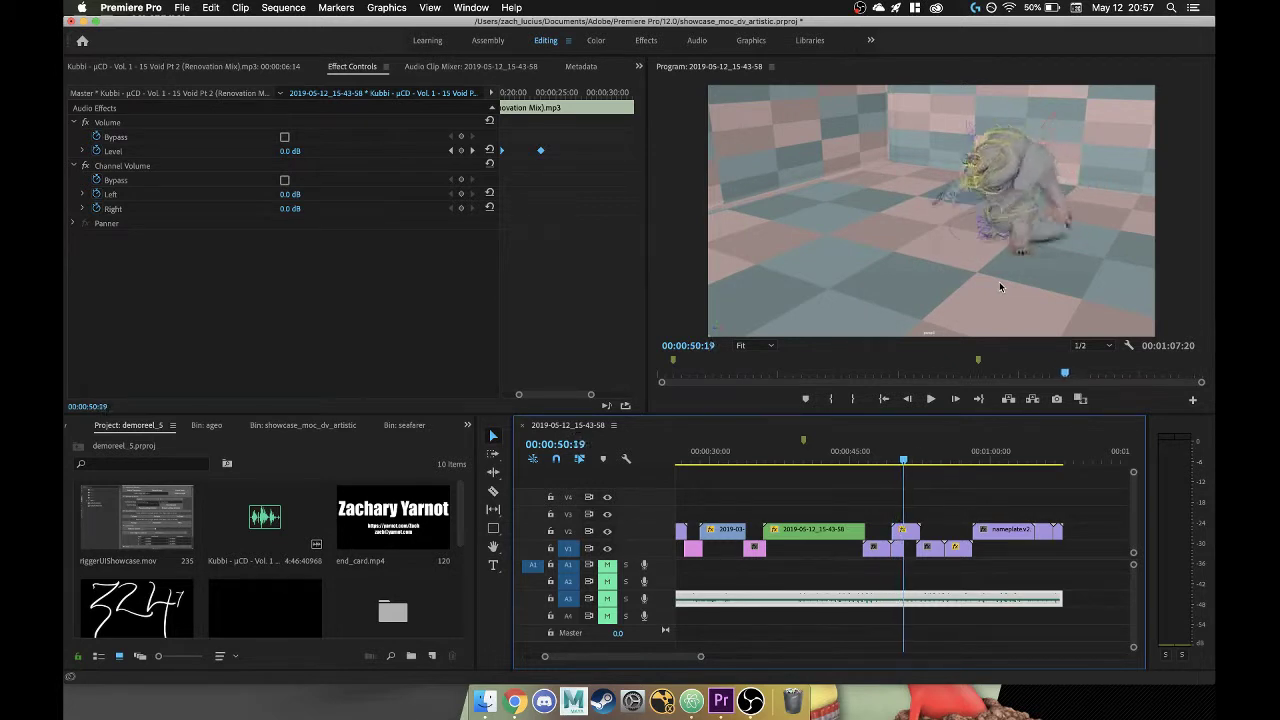
key("Up")
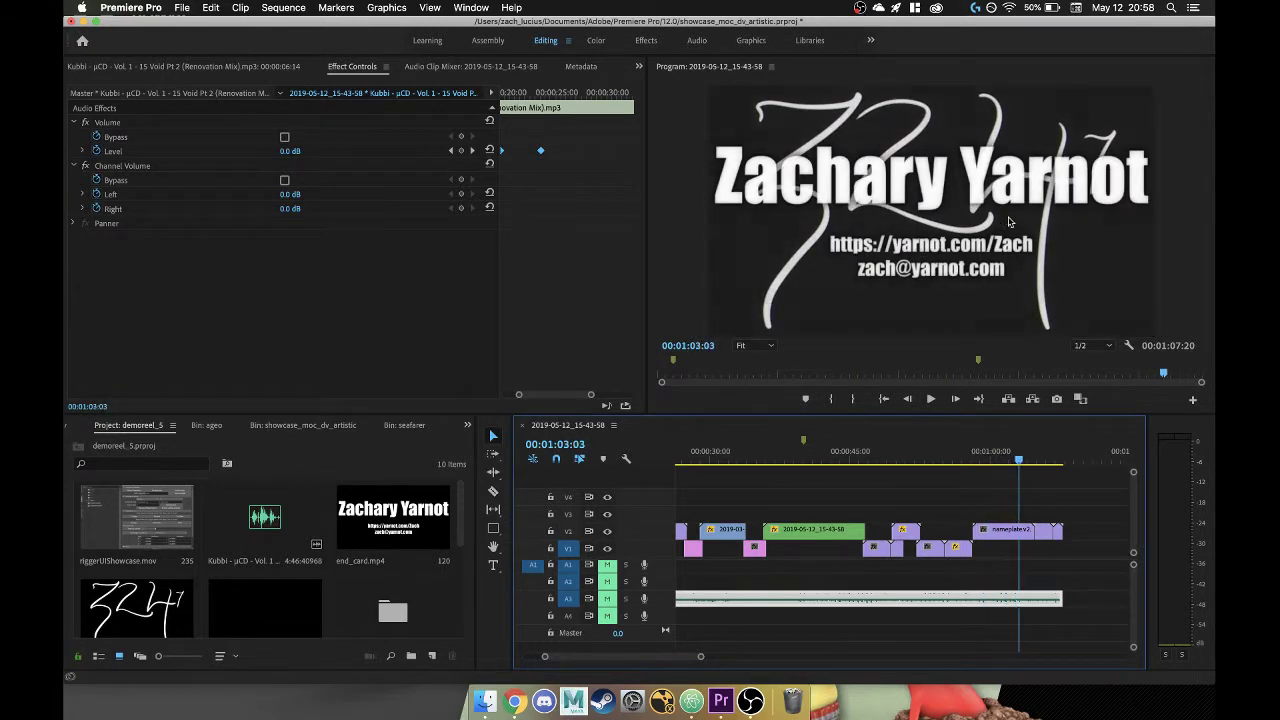
key("space")
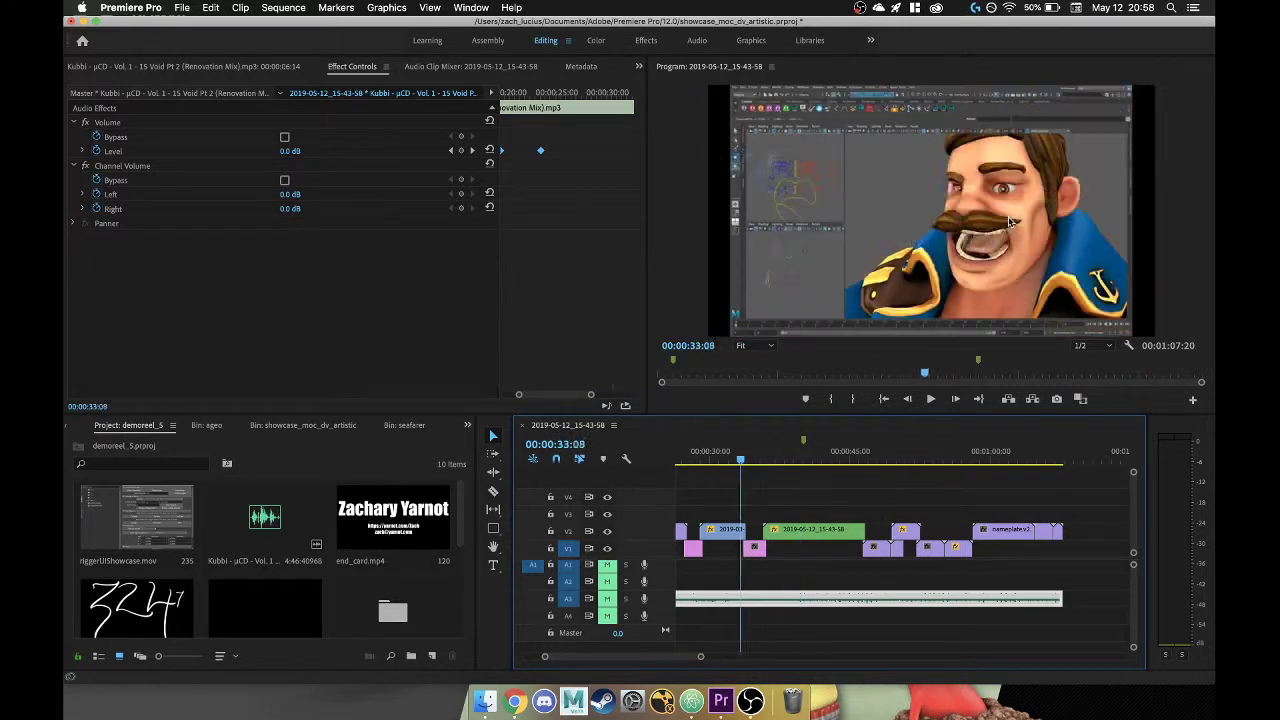
key("l")
key("l")
key("l")
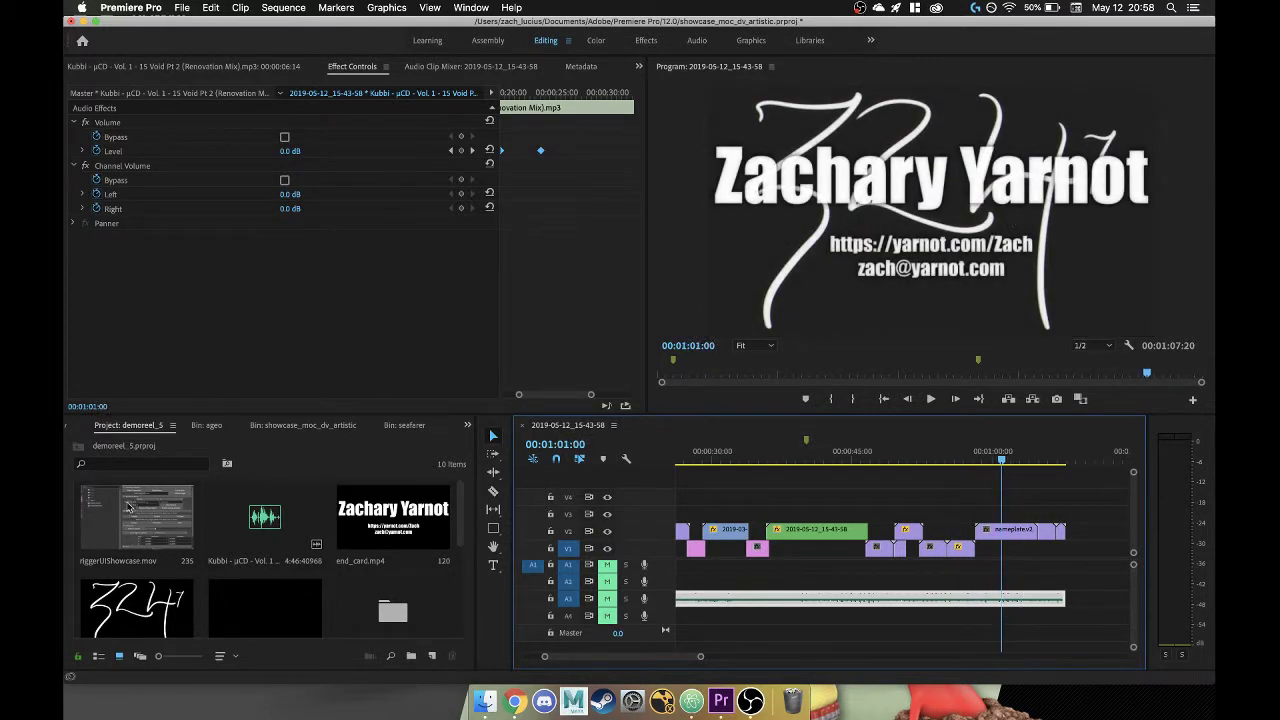
double_click(137, 530)
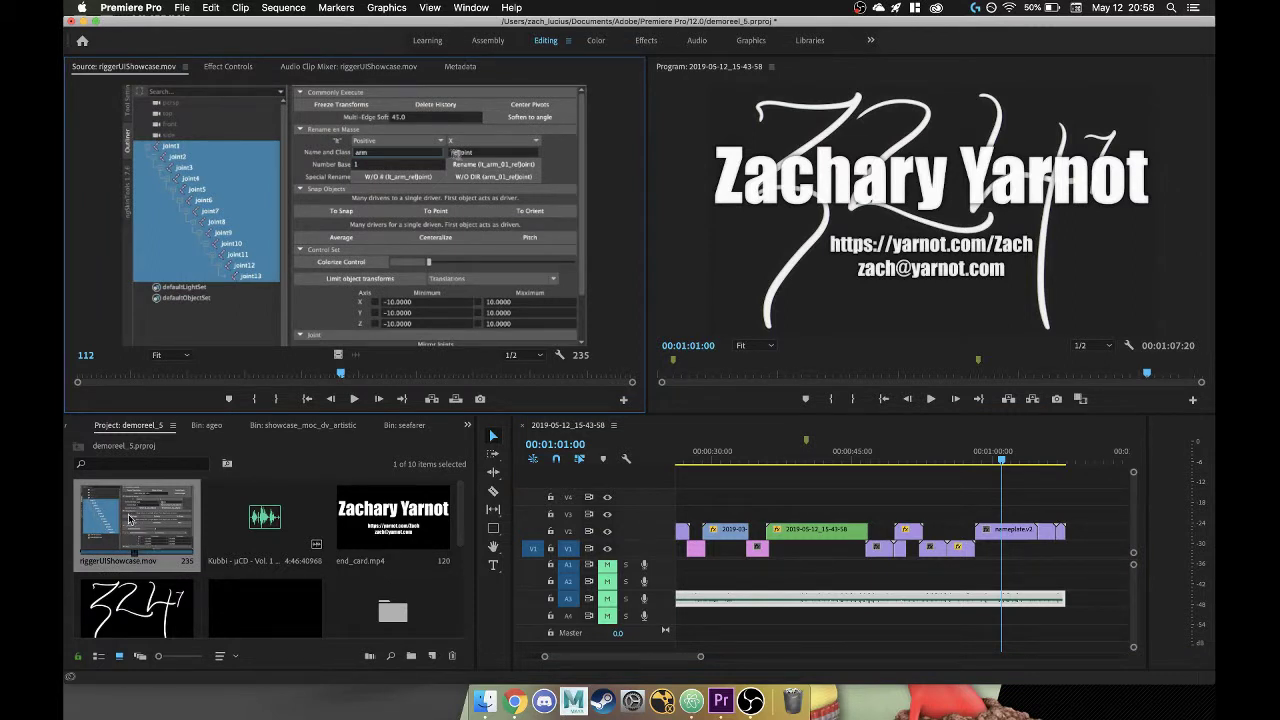
- Return focus to the Project panel's clip list and scroll through it
left_click(132, 556)
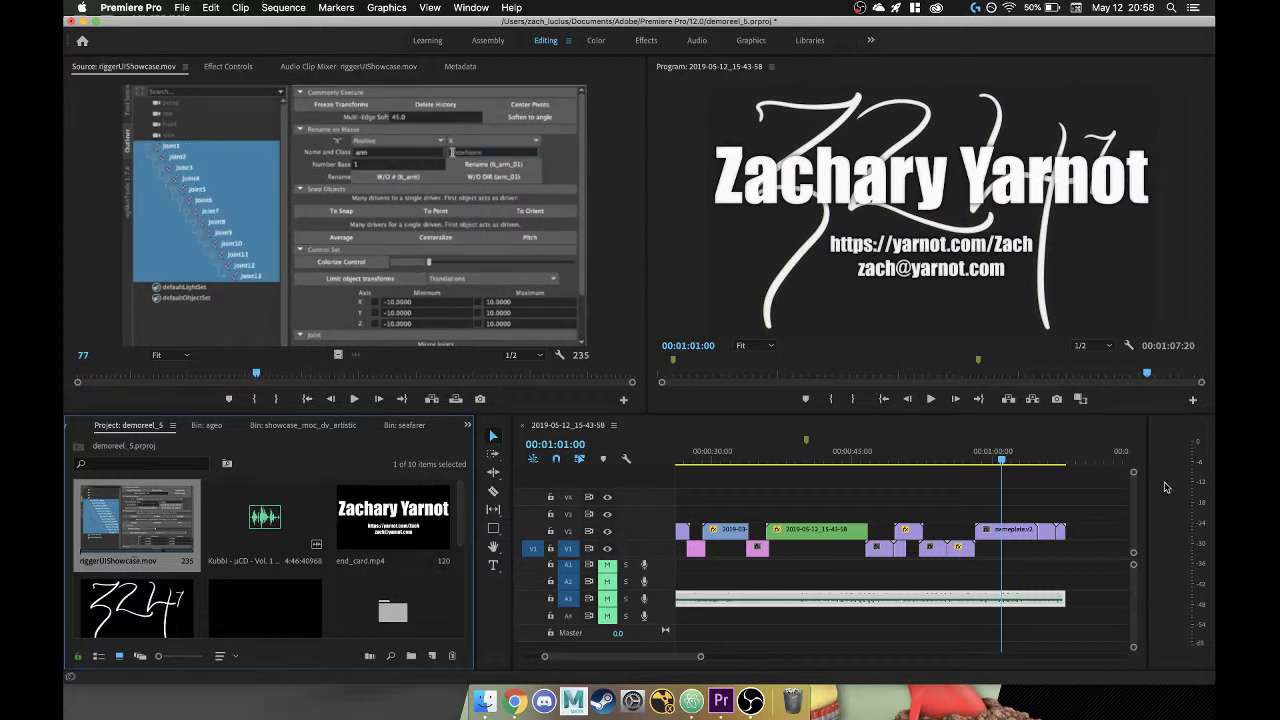
scroll(967, 551, "down", 5)
scroll(967, 551, "up", 5)
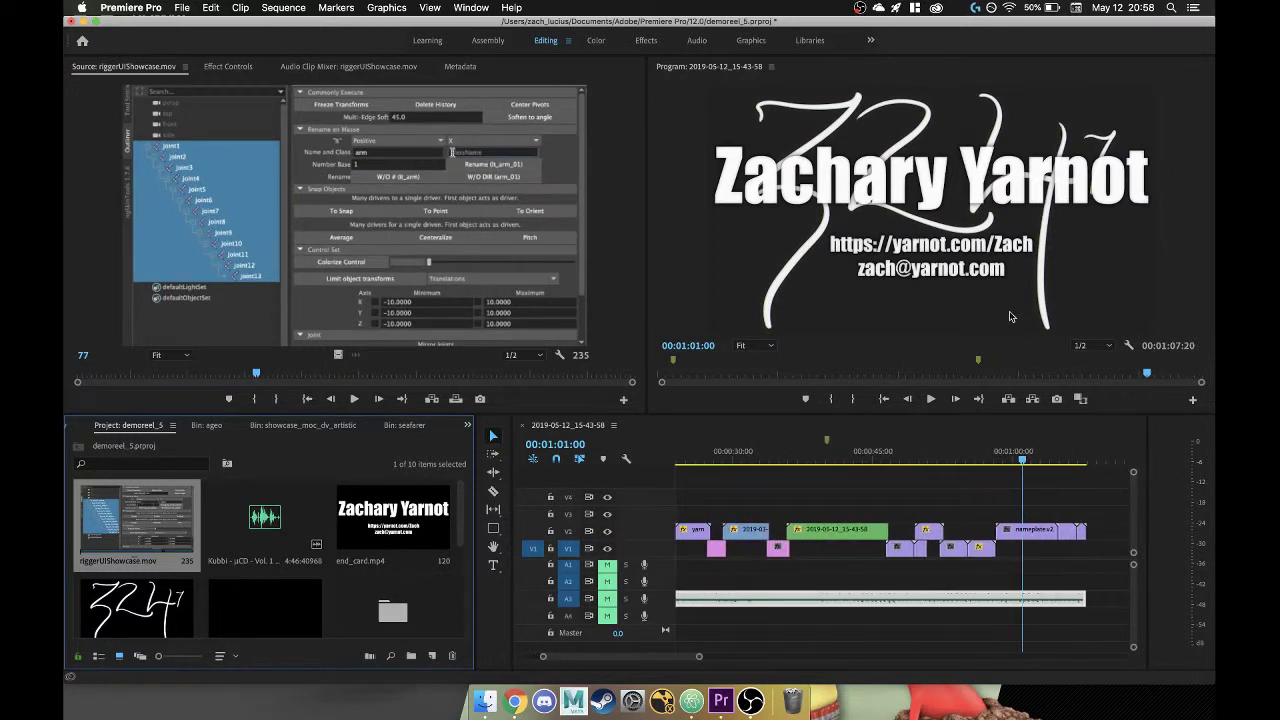
- Shuttle with J and L from the end card back to the Maya capture at 00:00:43:14
key("j")
key("j")
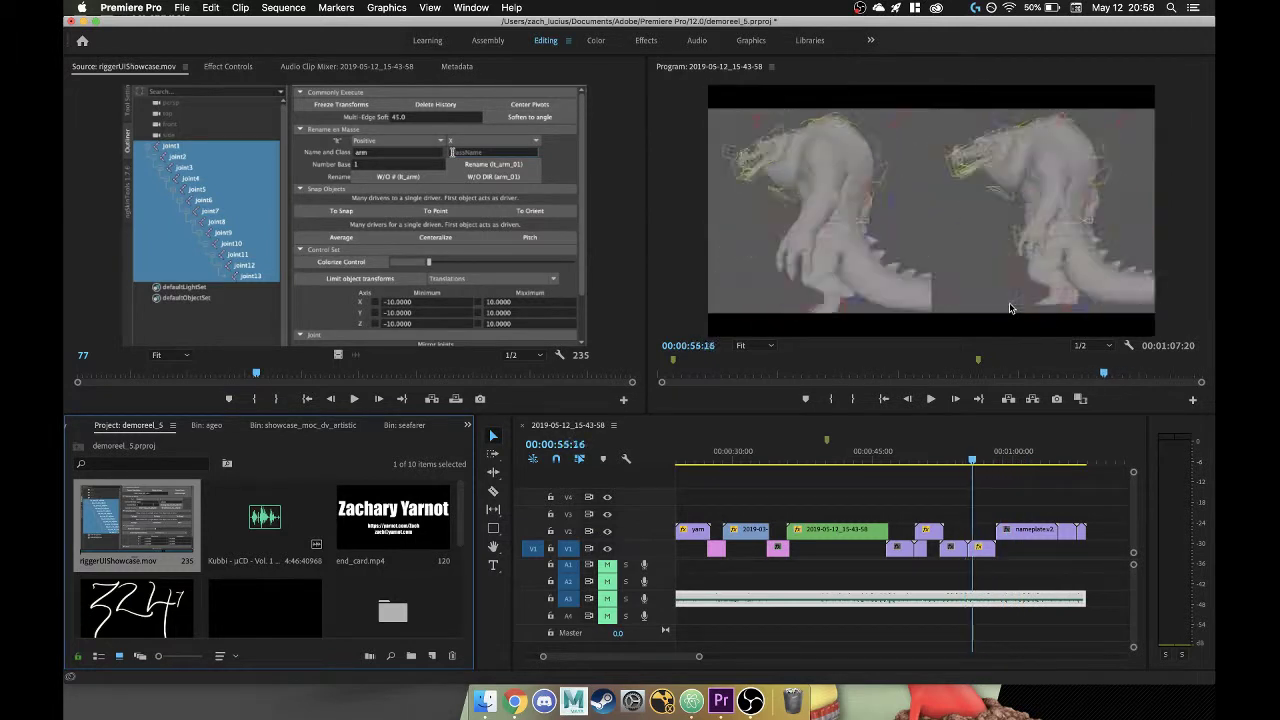
key("l")
key("l")
key("l")
key("j")
key("j")
key("j")
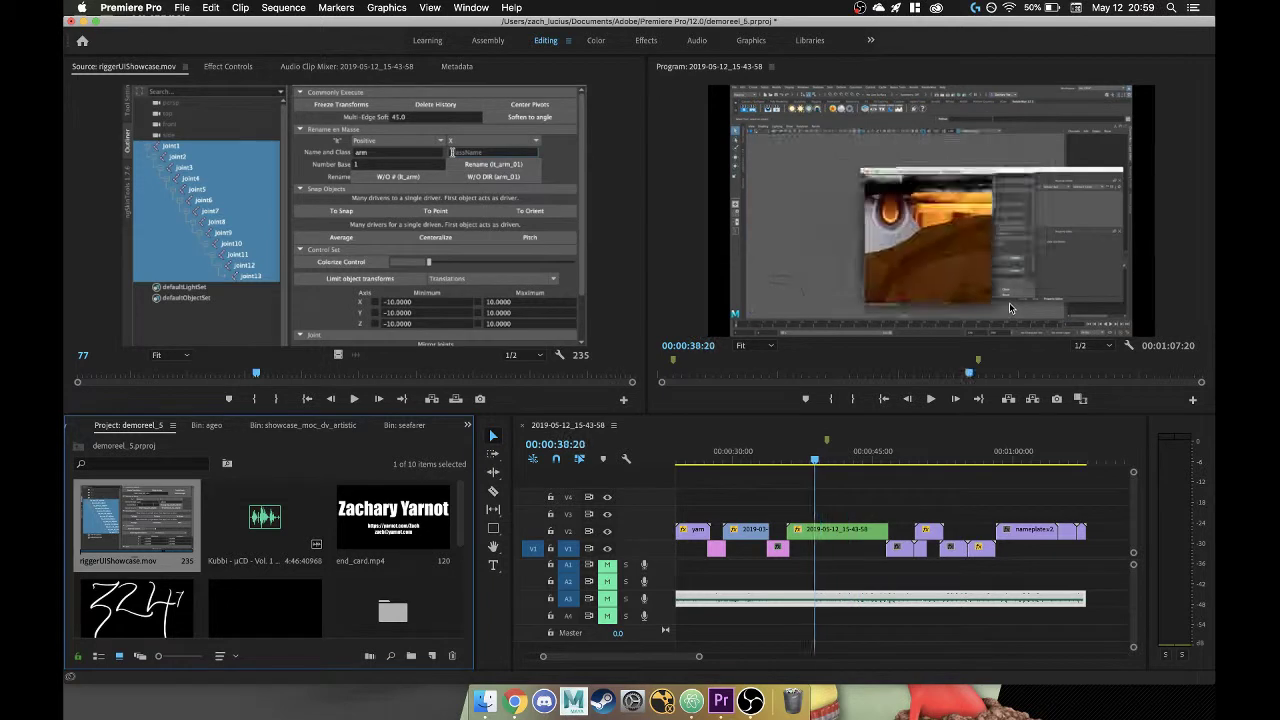
key("l")
key("l")
key("l")
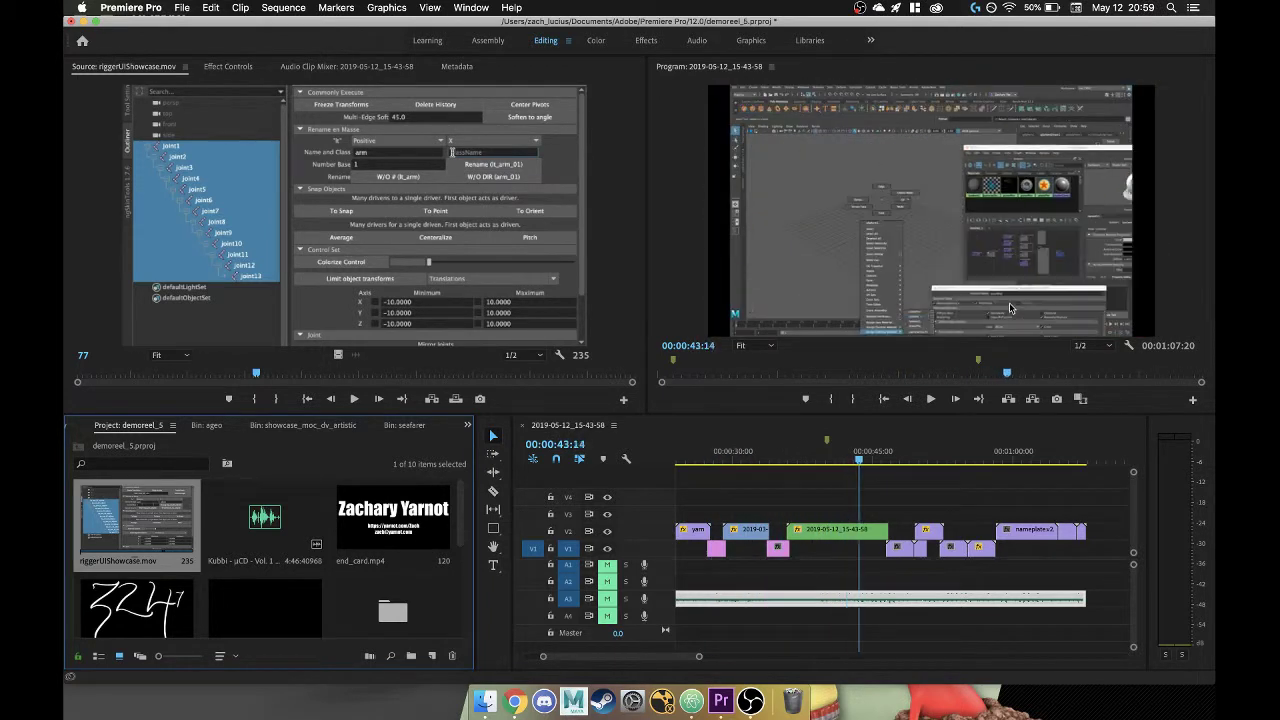
key("j")
key("j")
key("j")
key("l")
key("l")
key("l")
key("j")
key("j")
key("j")
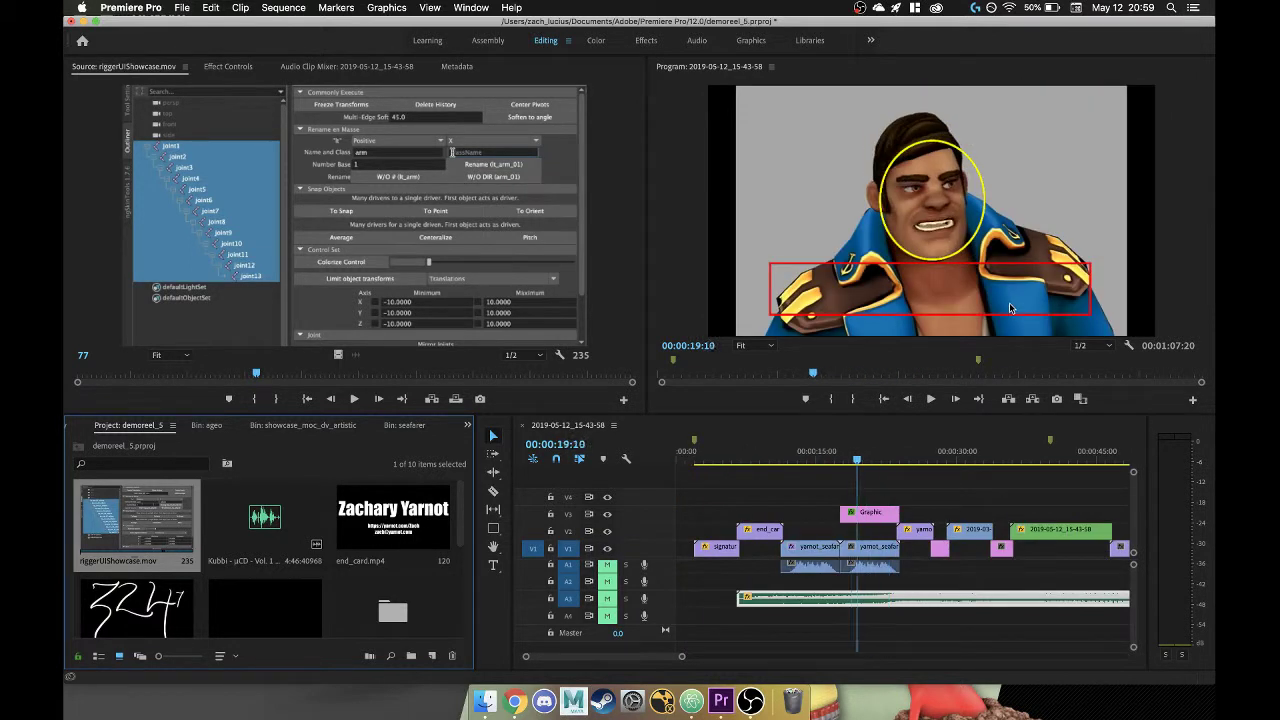
key("l")
key("l")
key("l")
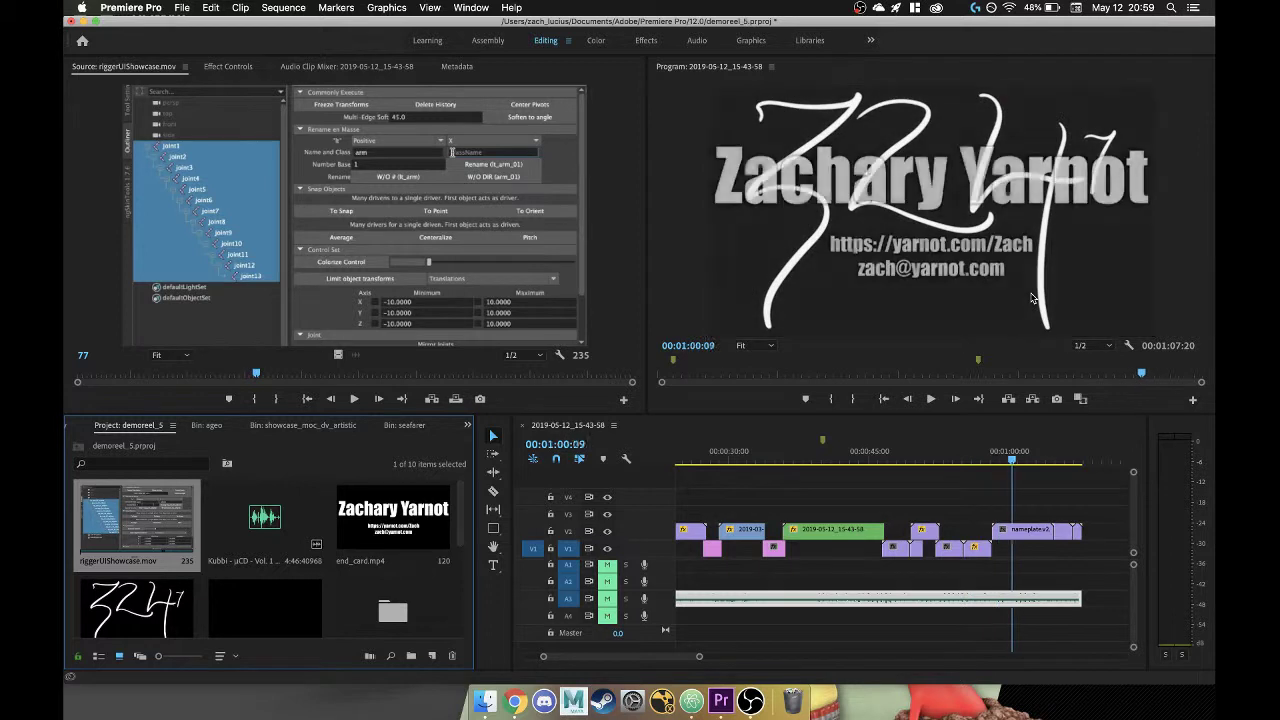
key("j")
key("j")
key("j")
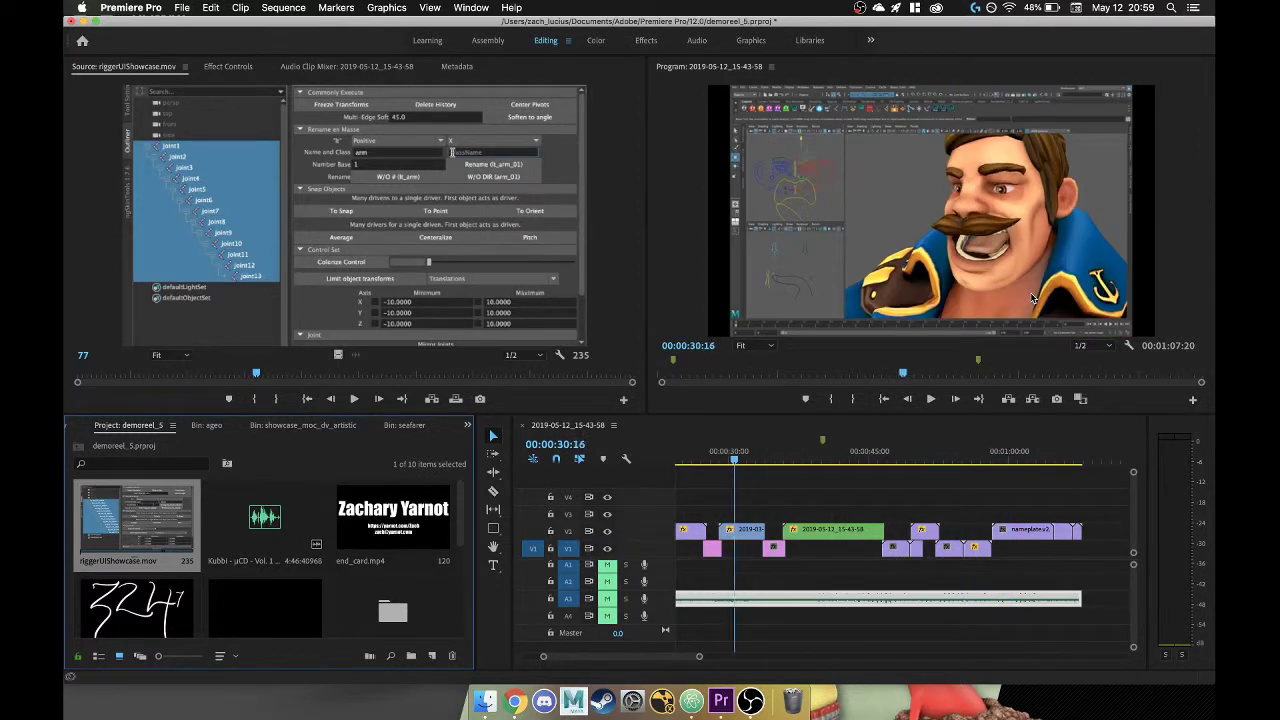
key("l")
key("l")
key("l")
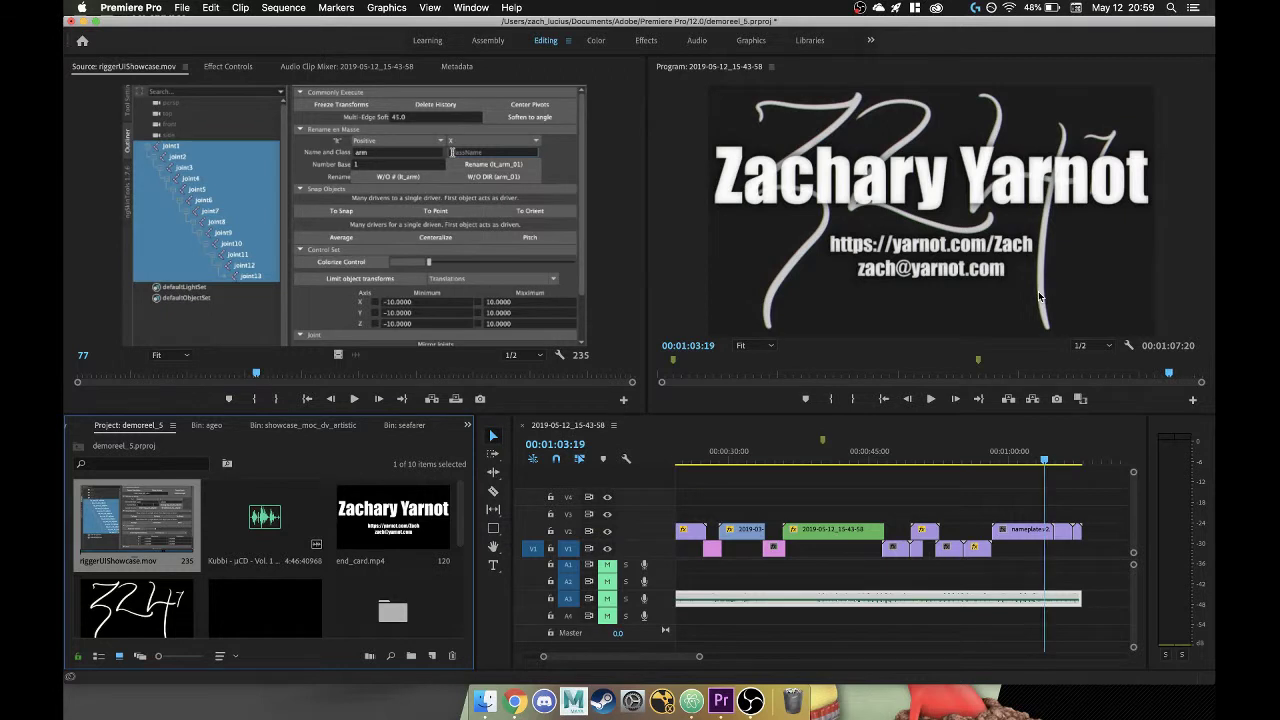
key("j")
key("j")
key("j")
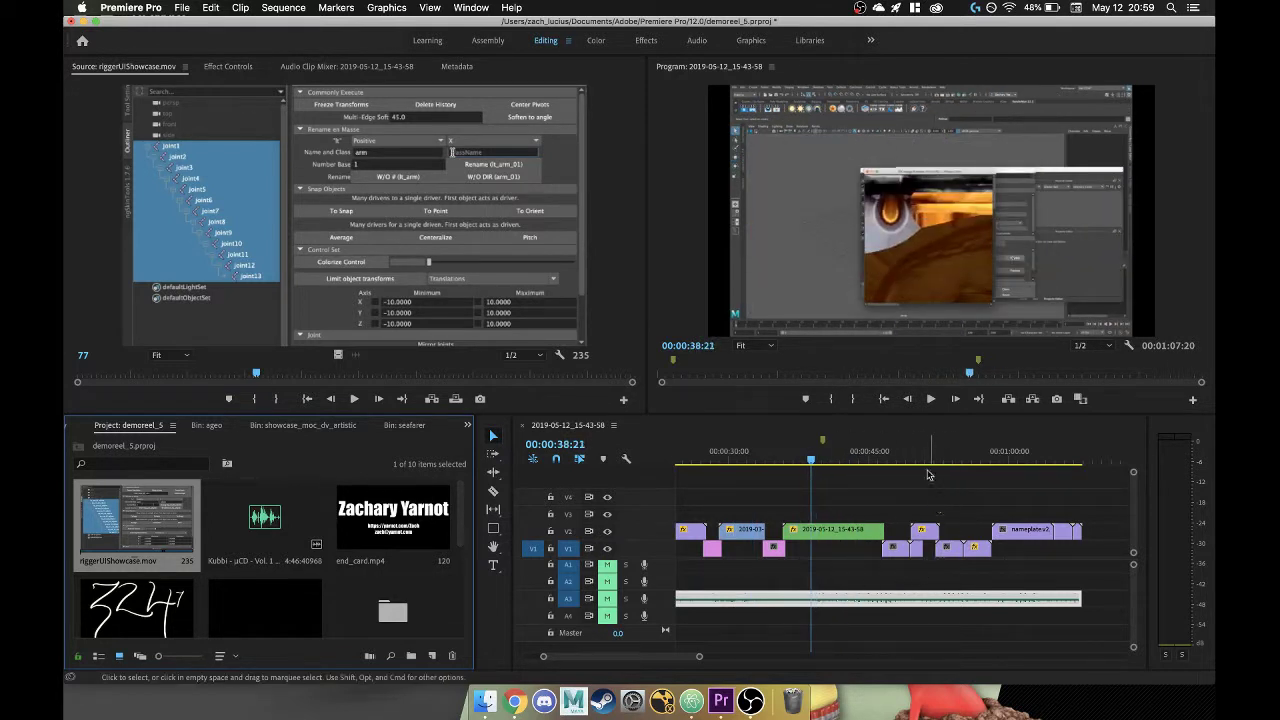
key("l")
key("l")
key("l")
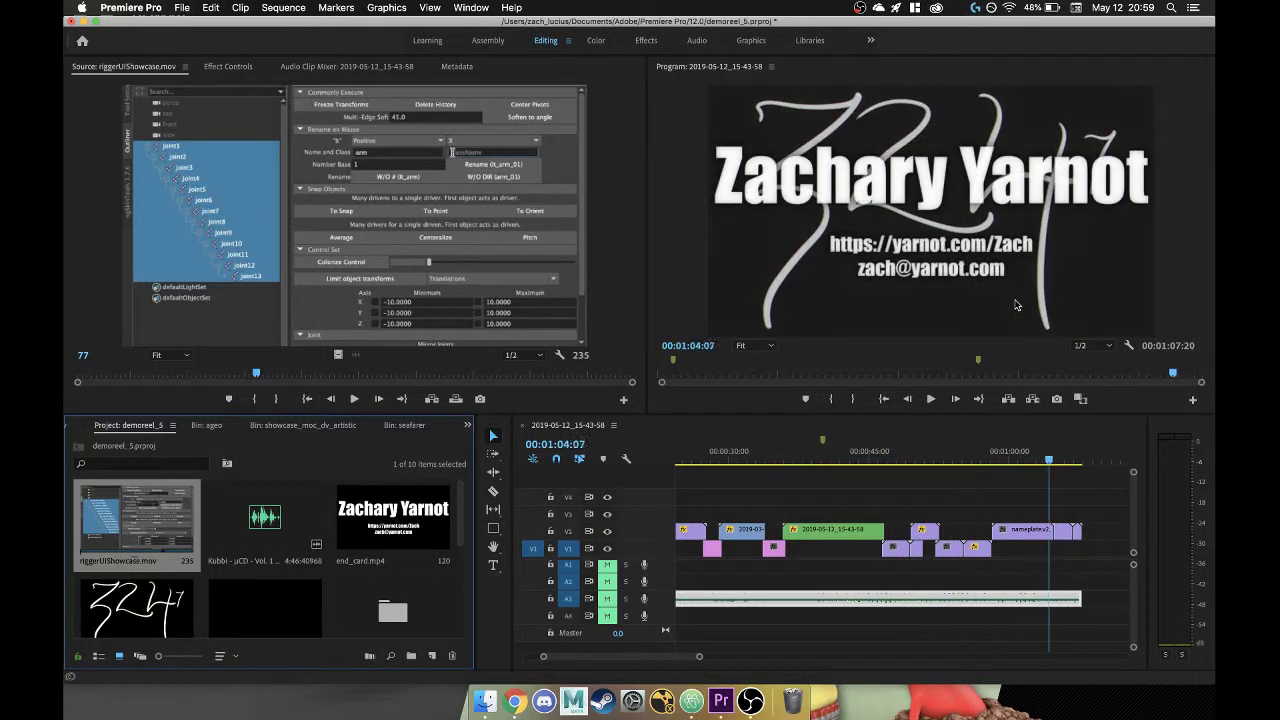
key("j")
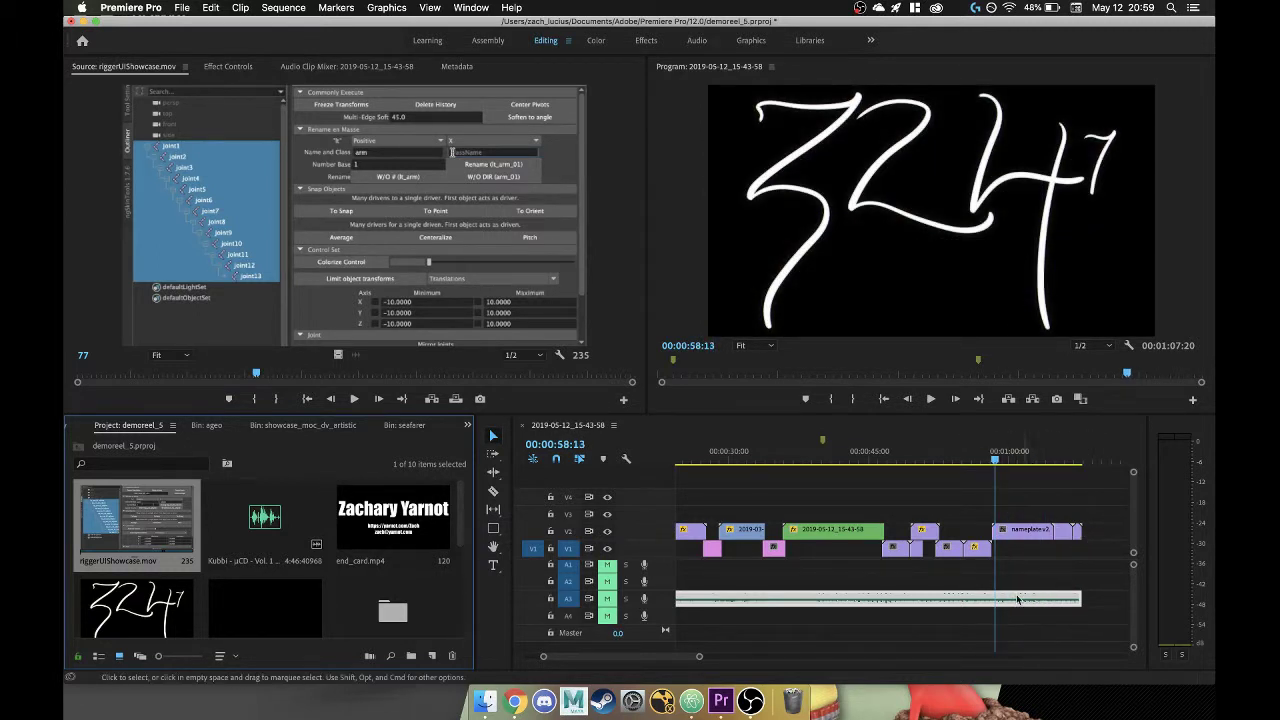
scroll(941, 581, "left", 10)
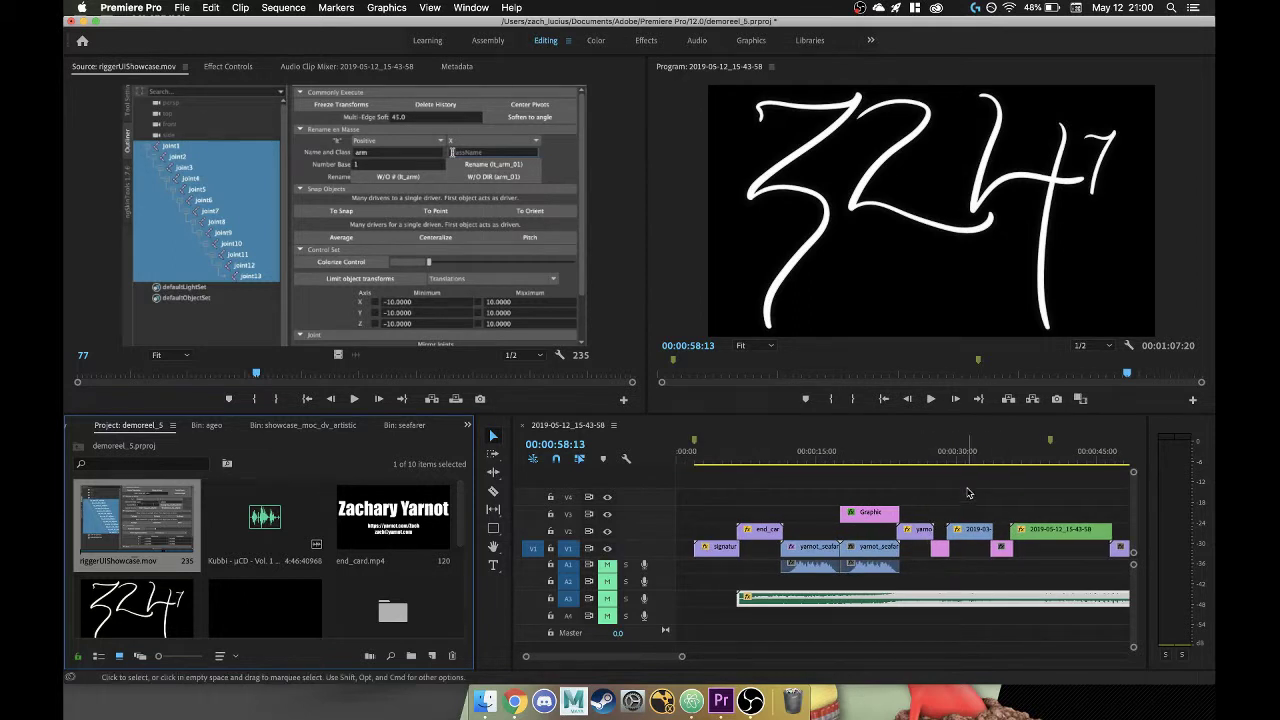
scroll(1035, 468, "right", 8)
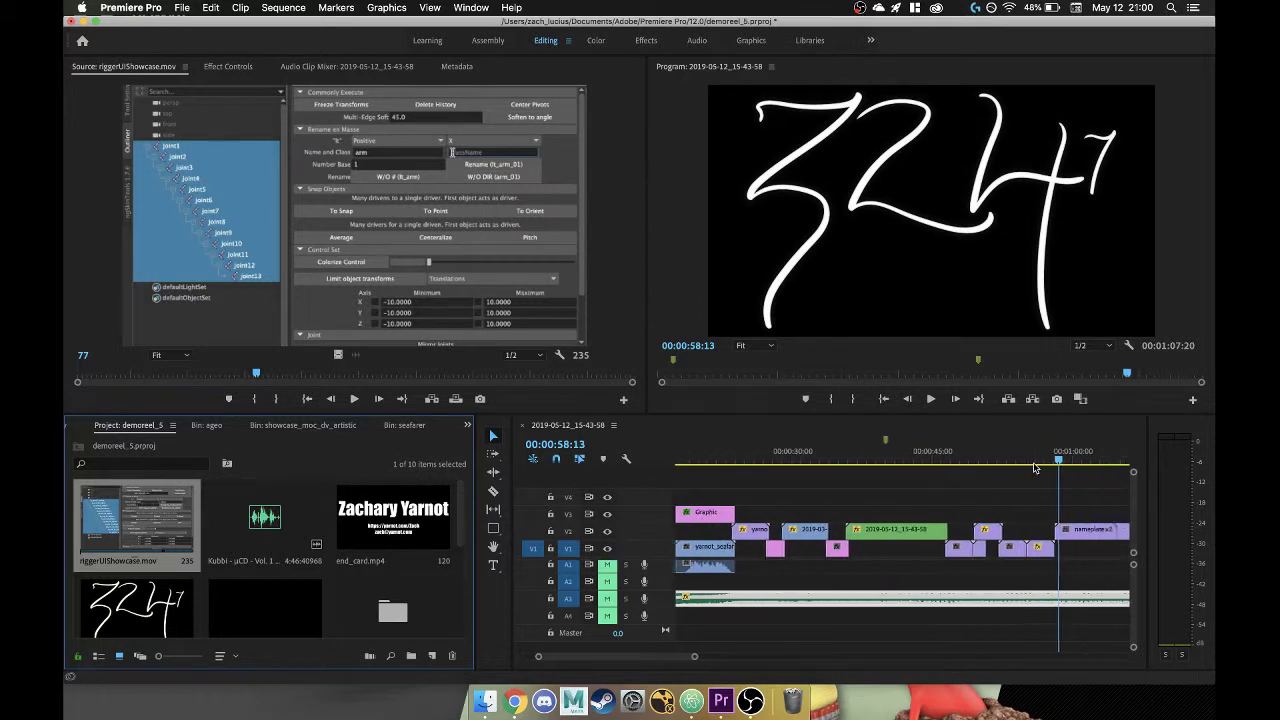
mouse_move(907, 462)
left_mouse_down()
mouse_move(928, 464)
mouse_move(878, 469)
left_mouse_up()
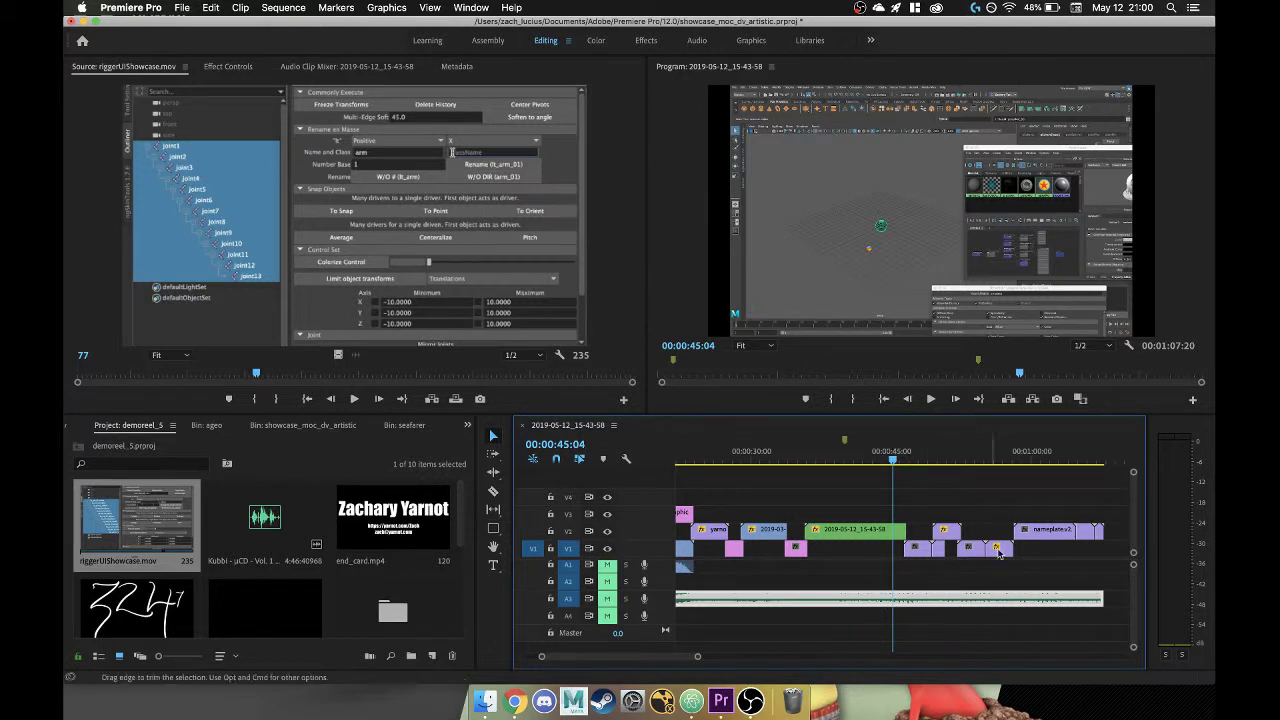
scroll(1030, 568, "down", 5)
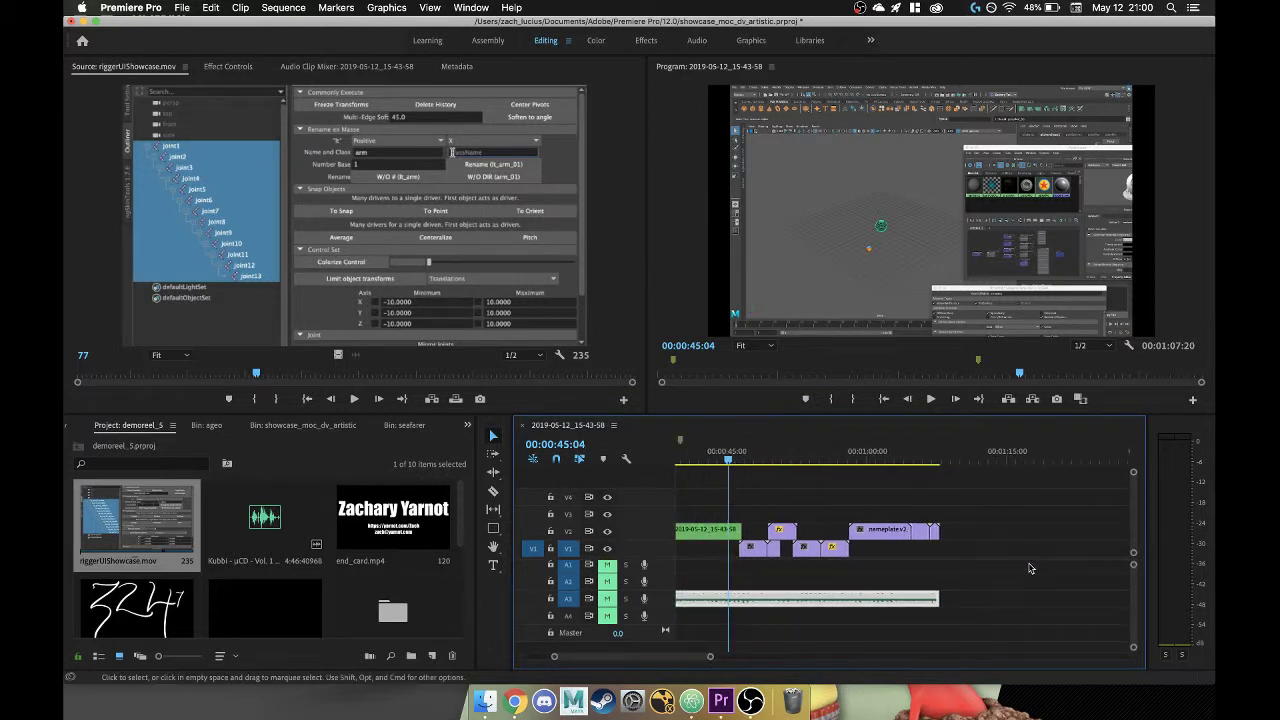
scroll(1030, 568, "up", 5)
scroll(1030, 568, "down", 5)
scroll(1030, 568, "up", 2)
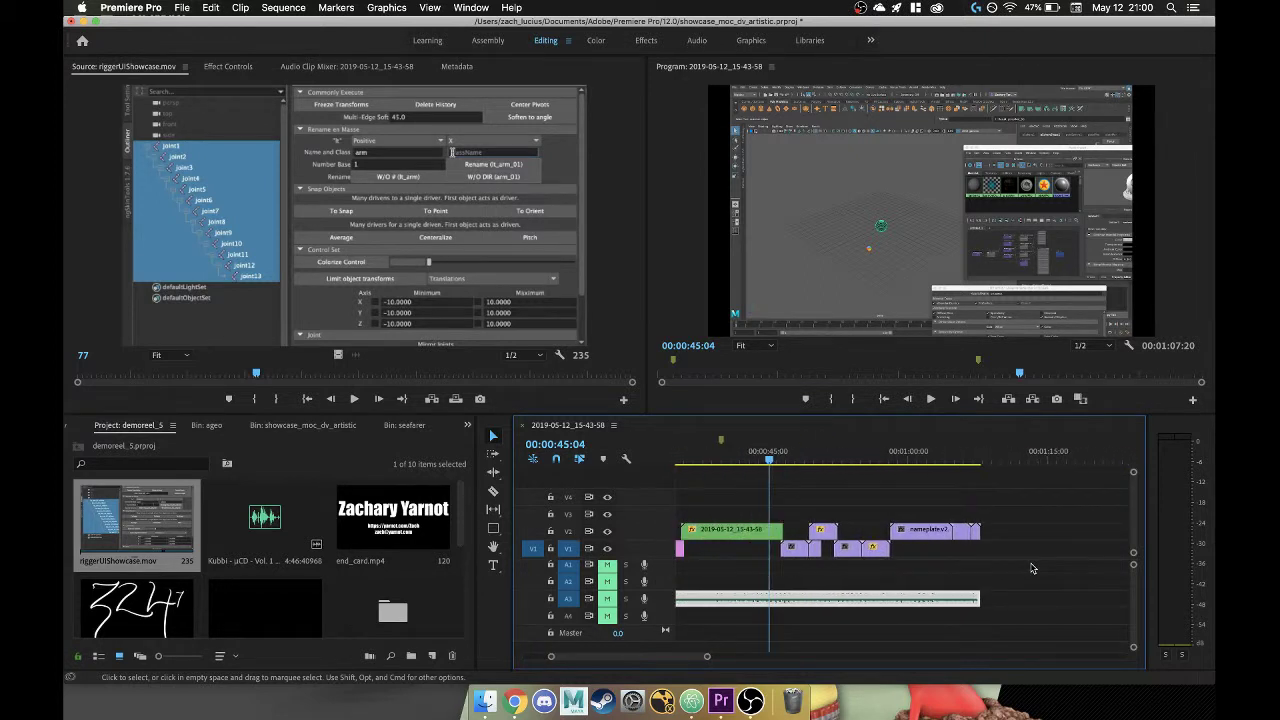
scroll(1032, 568, "up", 2)
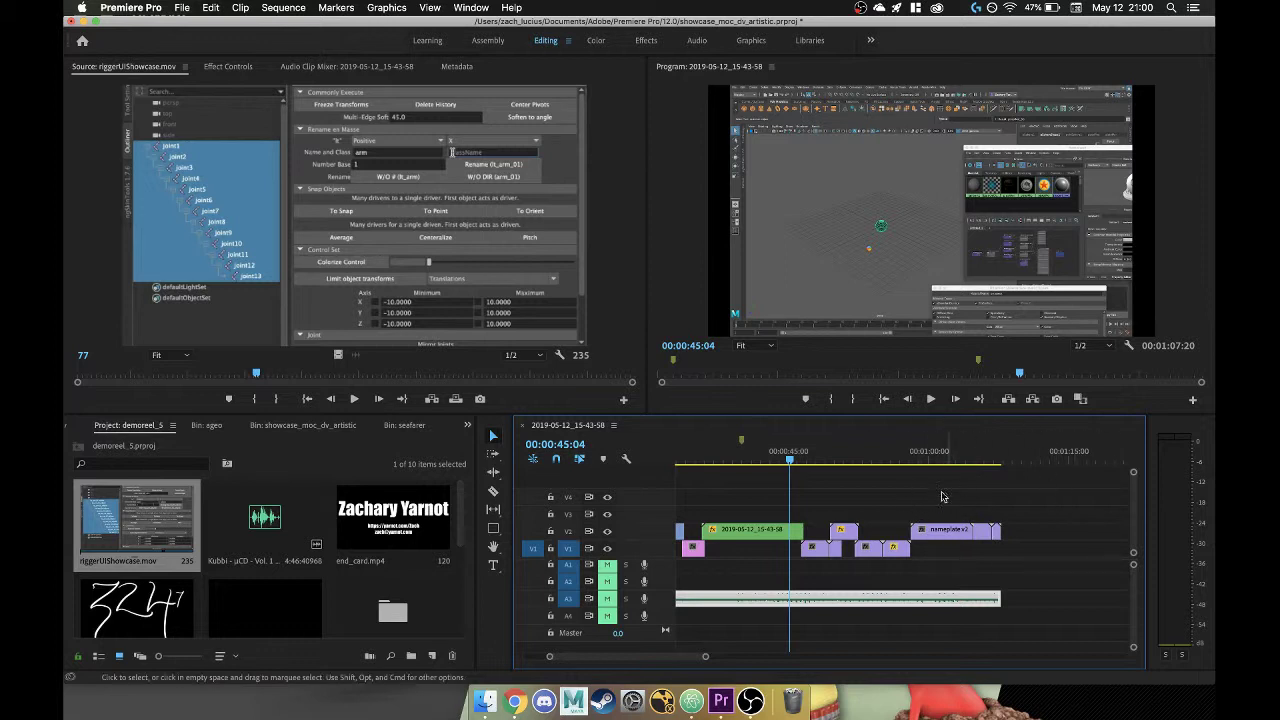
scroll(941, 502, "up", 2)
scroll(941, 502, "up", 5)
scroll(941, 502, "up", 3)
key("j")
key("j")
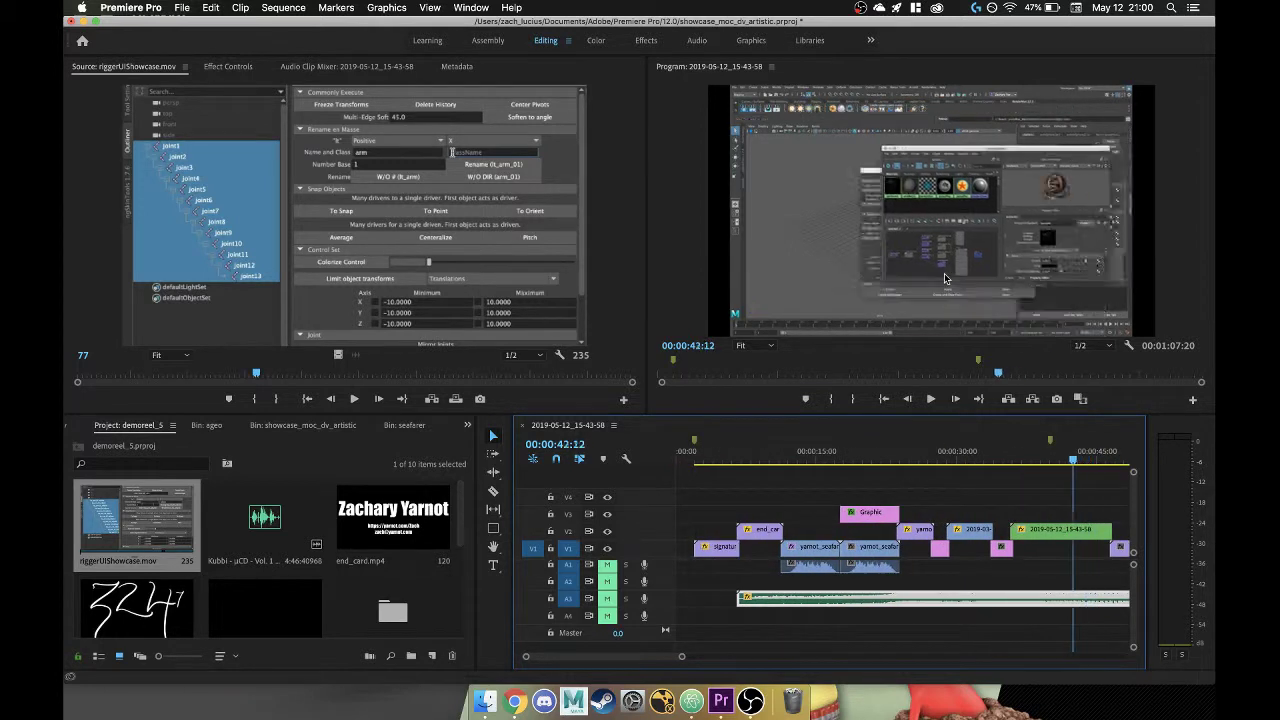
- Shuttle back and forth with J/L to recheck the cuts around 34–37 seconds
key("j")
key("l")
key("l")
key("l")
key("j")
key("j")
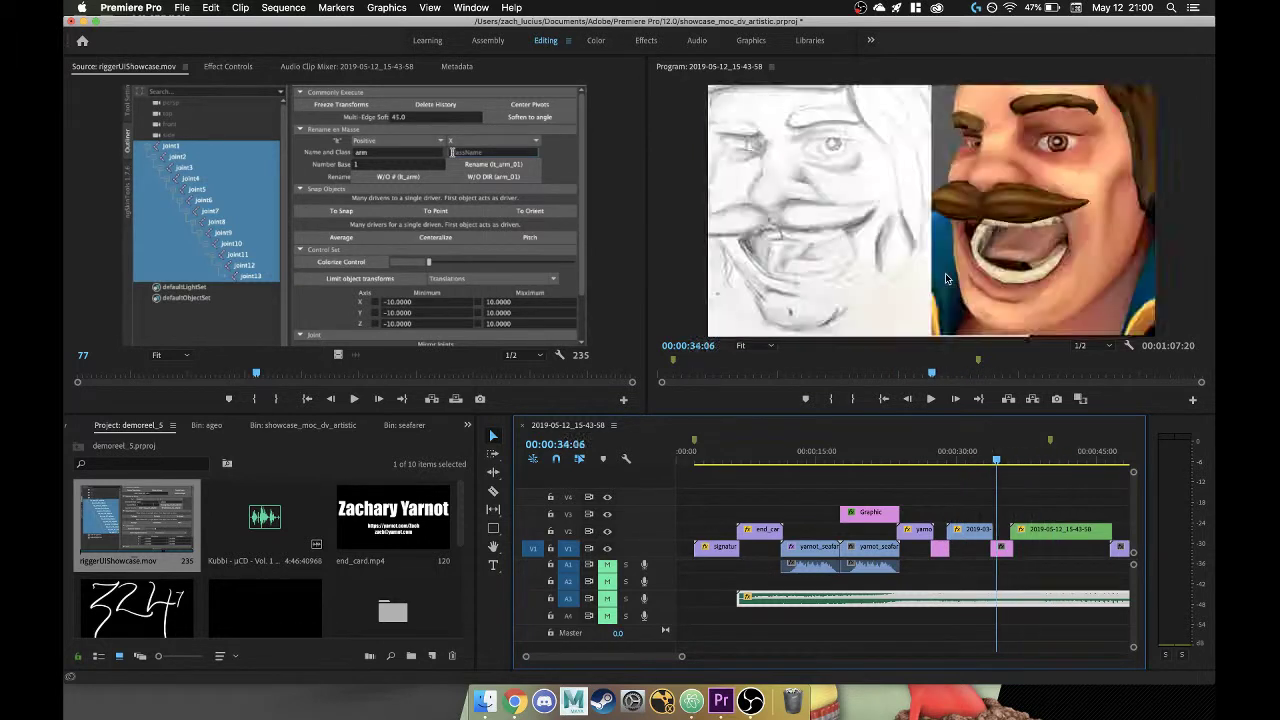
key("l")
key("l")
key("j")
key("j")
key("l")
key("l")
key("j")
key("l")
key("j")
key("j")
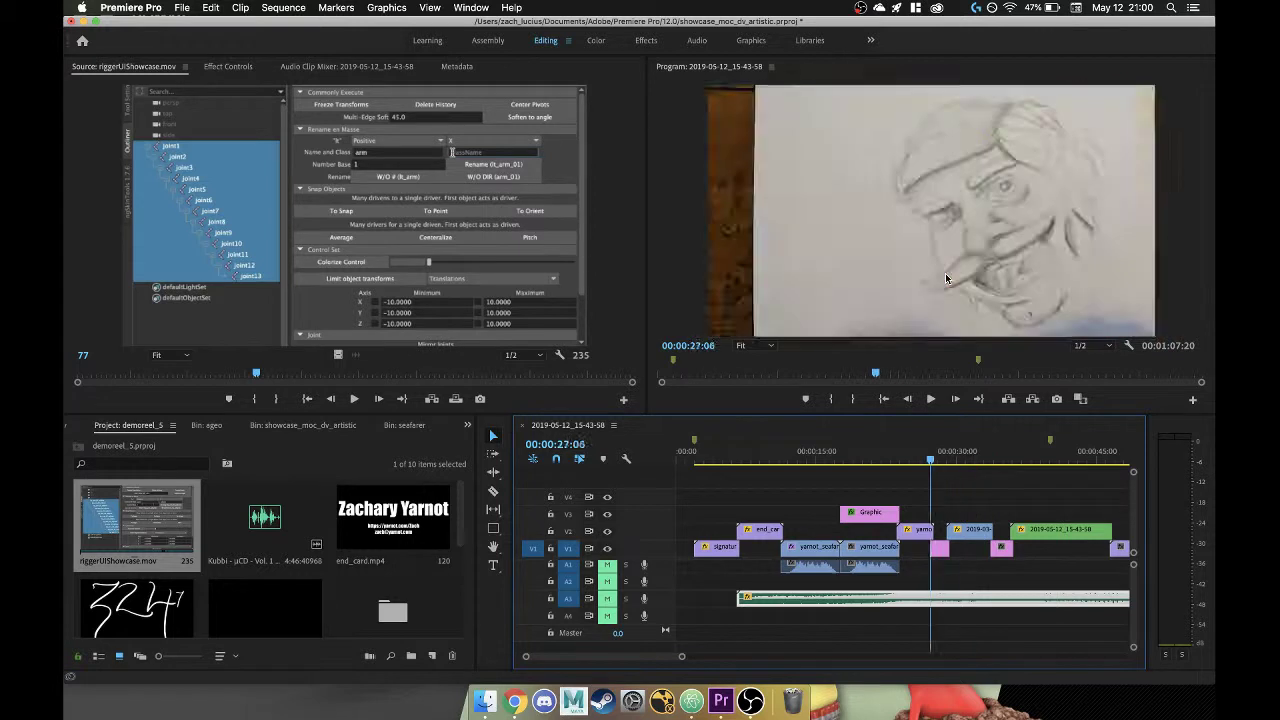
key("l")
key("l")
key("l")
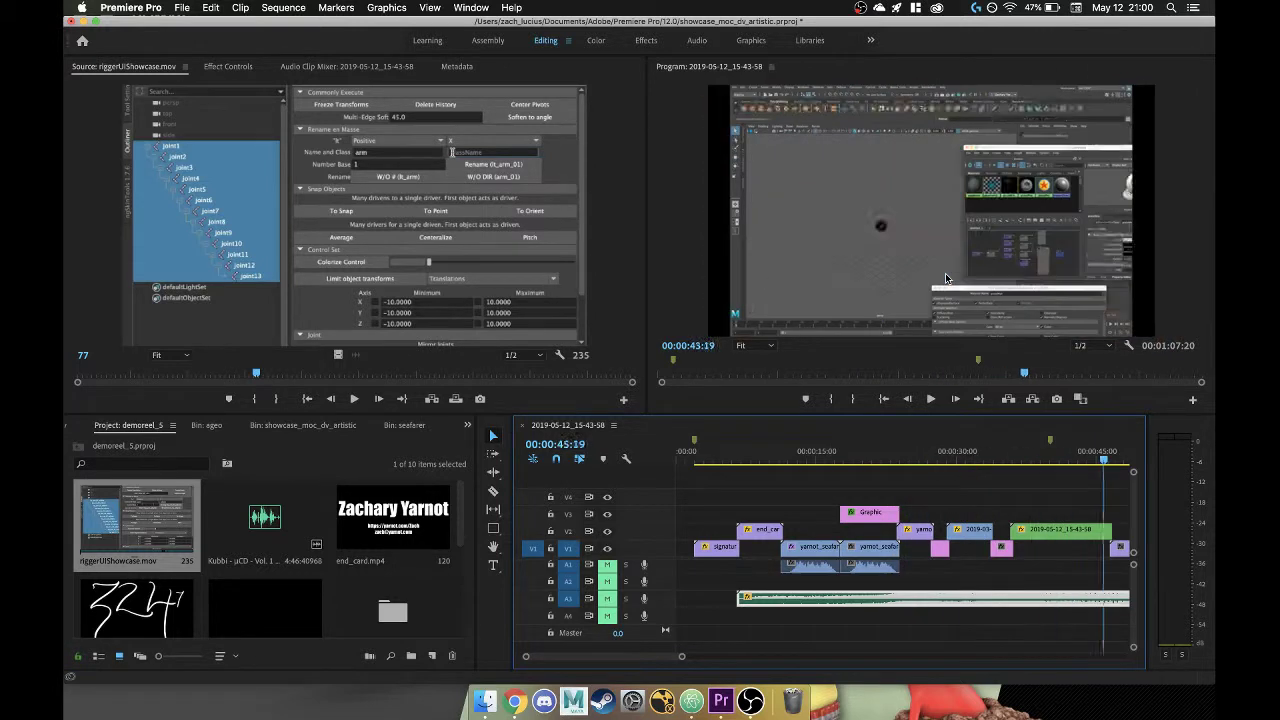
key("l")
key("l")
- Shuttle through clips from 50 seconds to the end card and back to the creature render
key("j")
key("j")
key("j")
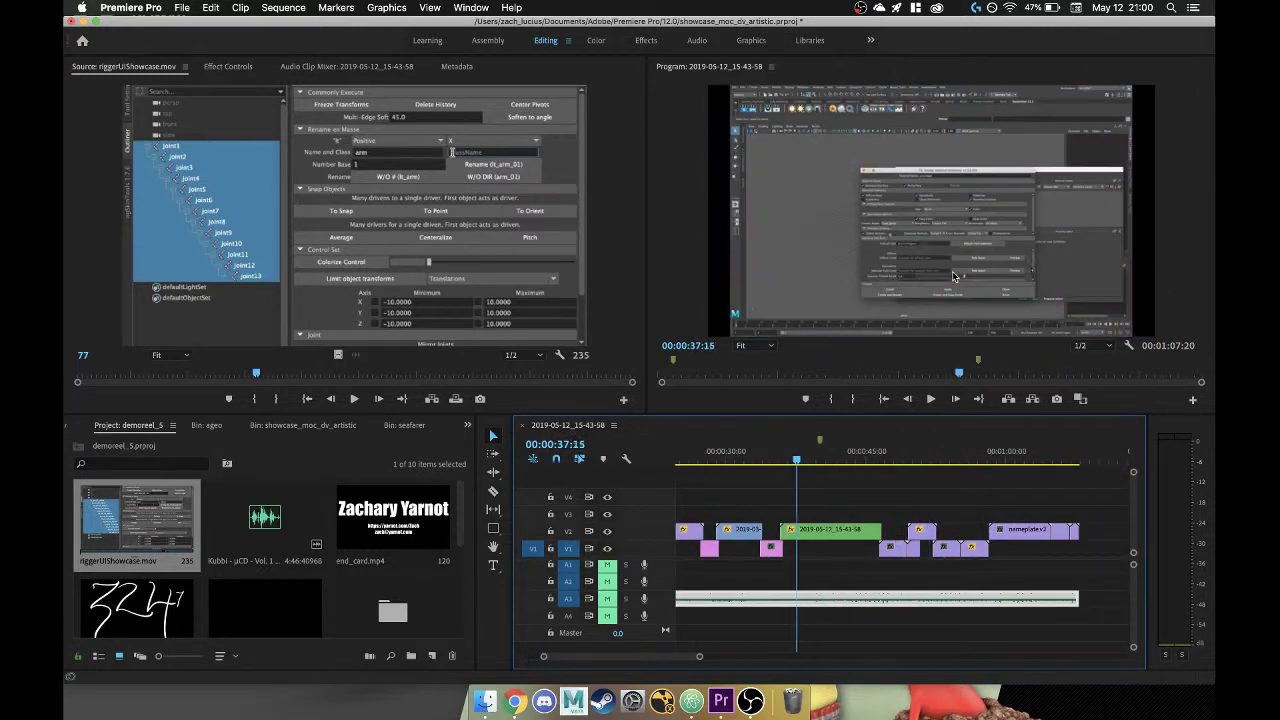
key("l")
key("l")
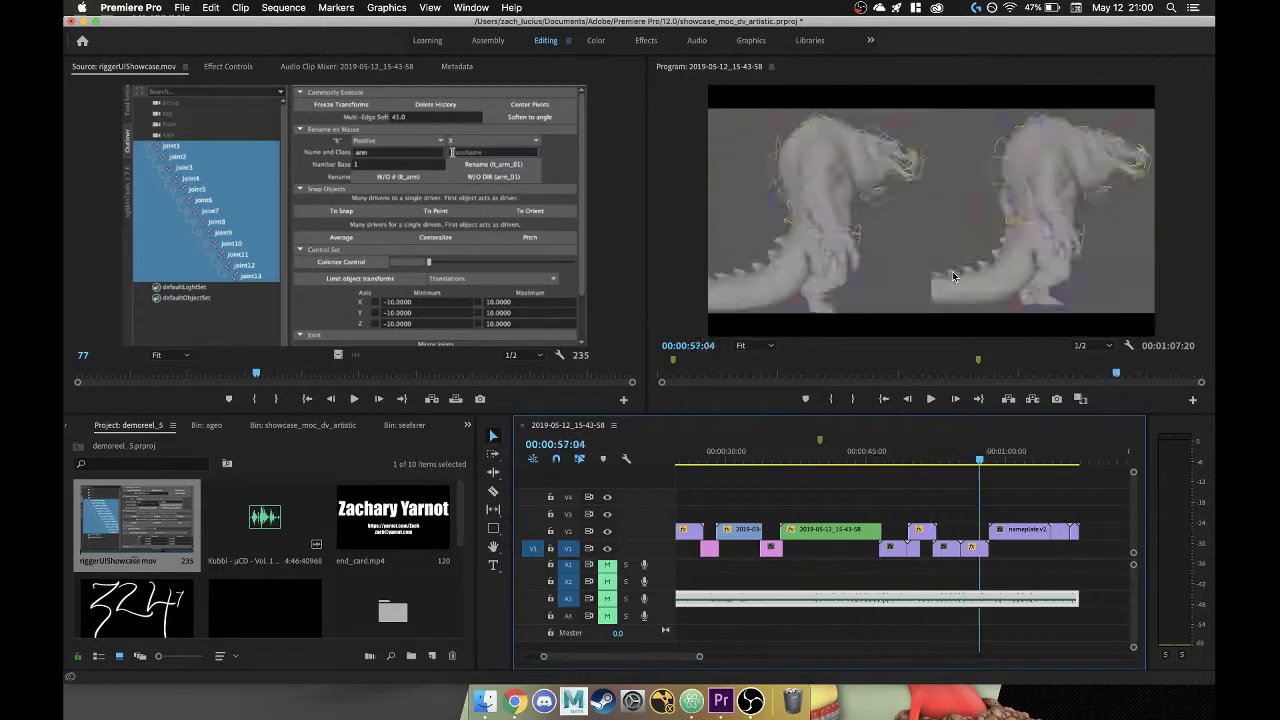
key("j")
key("j")
key("l")
key("l")
key("j")
key("j")
key("l")
key("l")
key("j")
key("j")
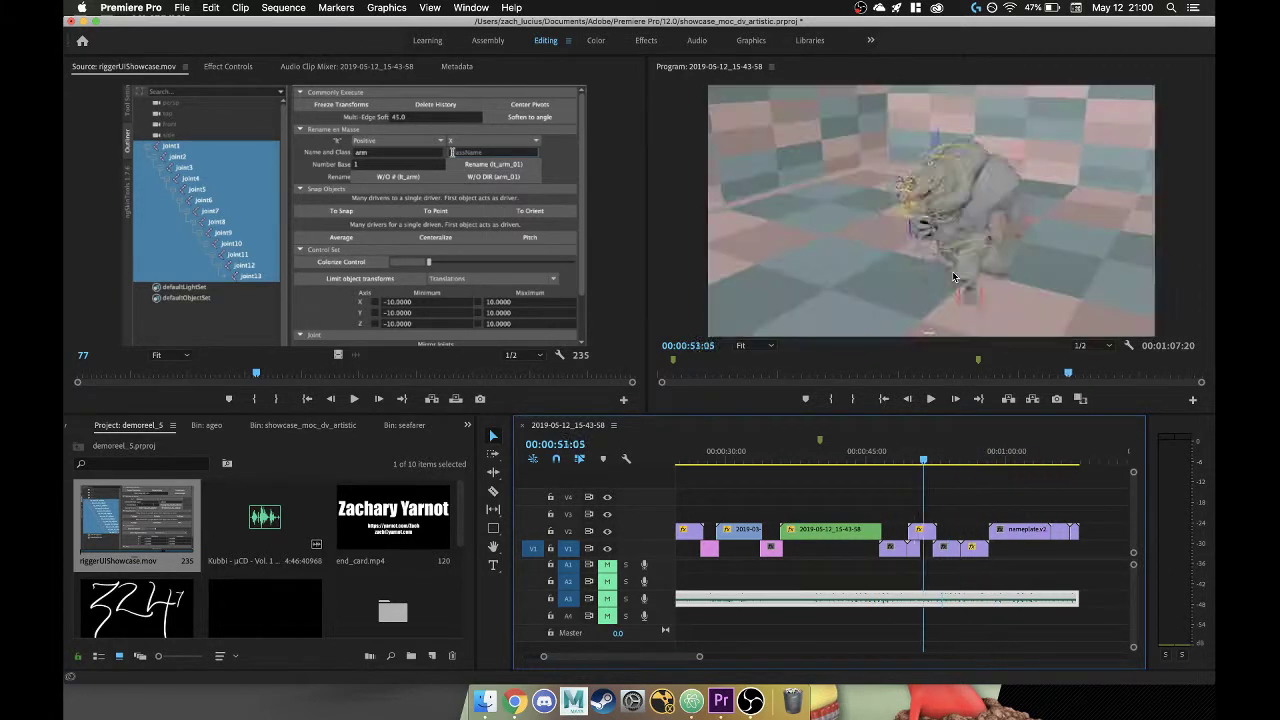
key("l")
key("l")
key("j")
key("j")
key("j")
key("l")
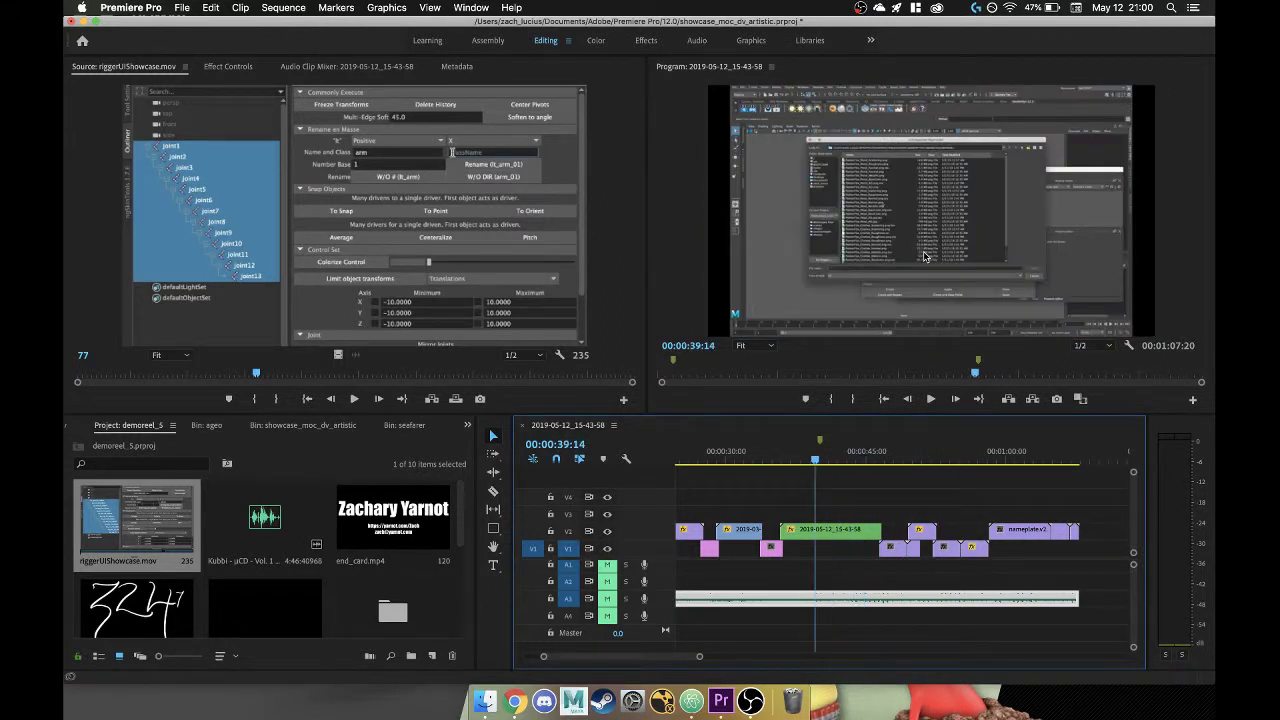
key("l")
key("l")
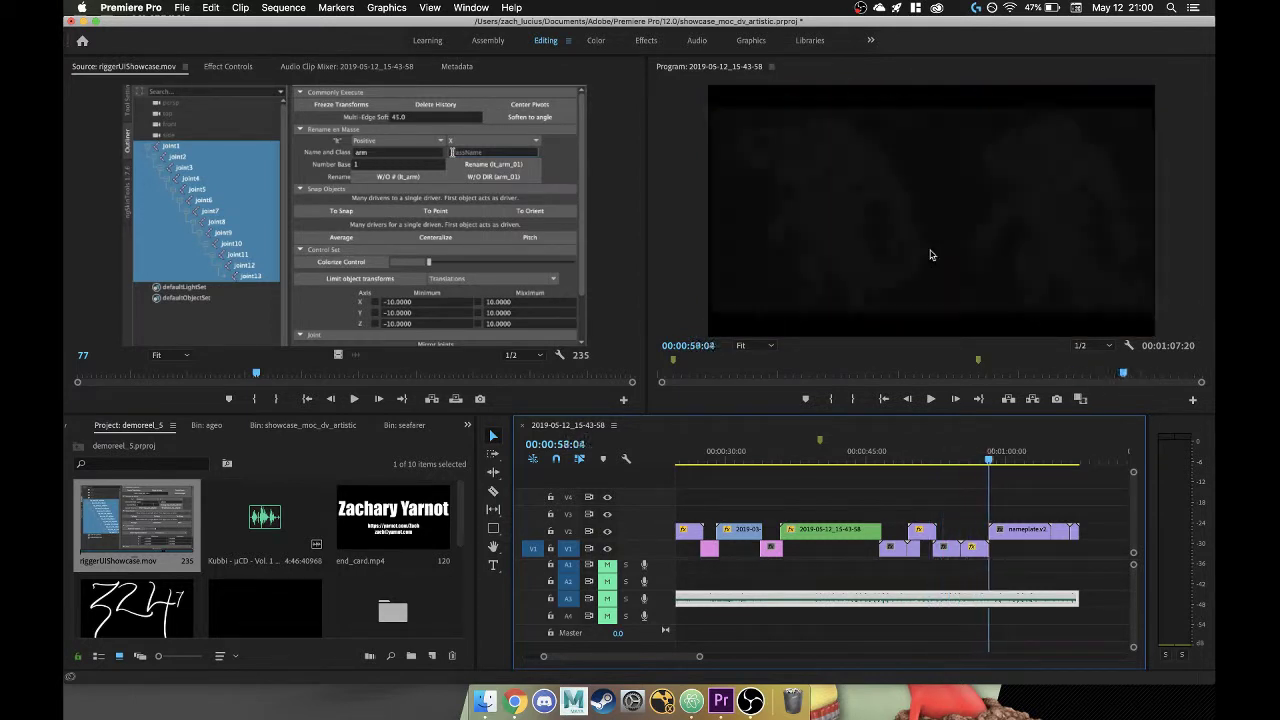
- Step back two edits to the Maya character footage, then bring Atom forward
key("Up")
key("Up")
key("Up")
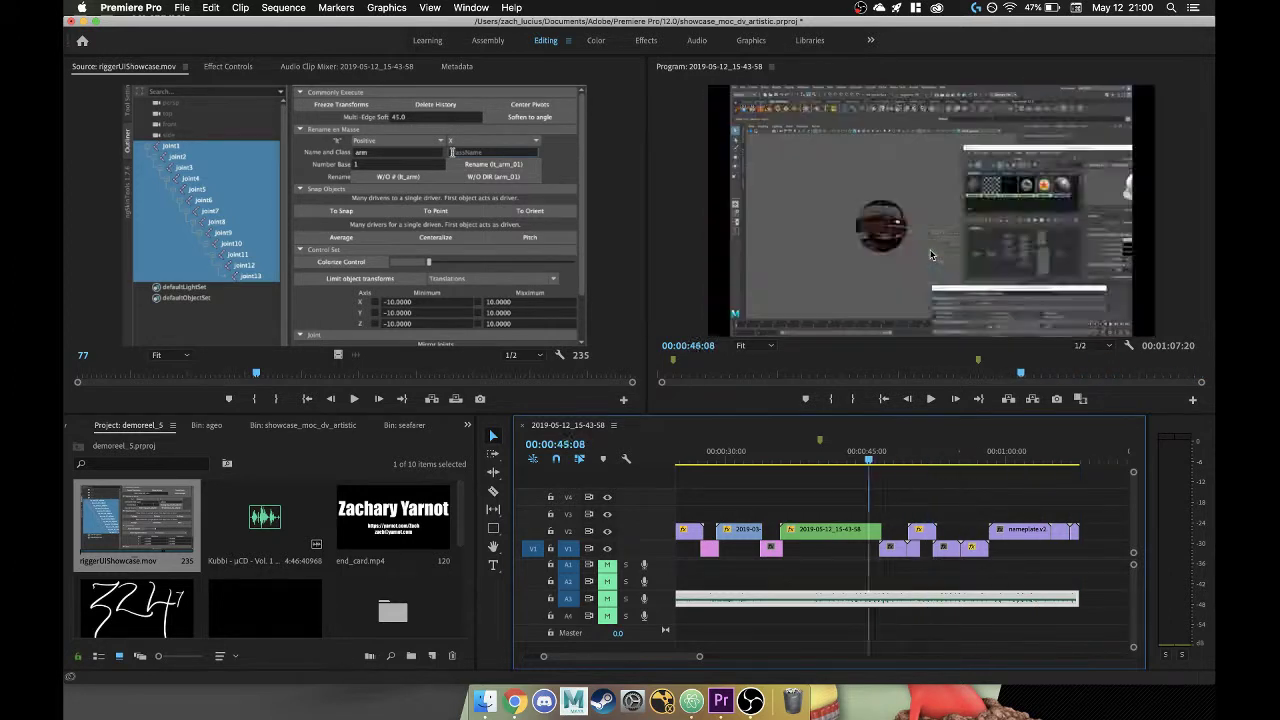
key("Up")
key("Up")
key("Up")
key("Up")
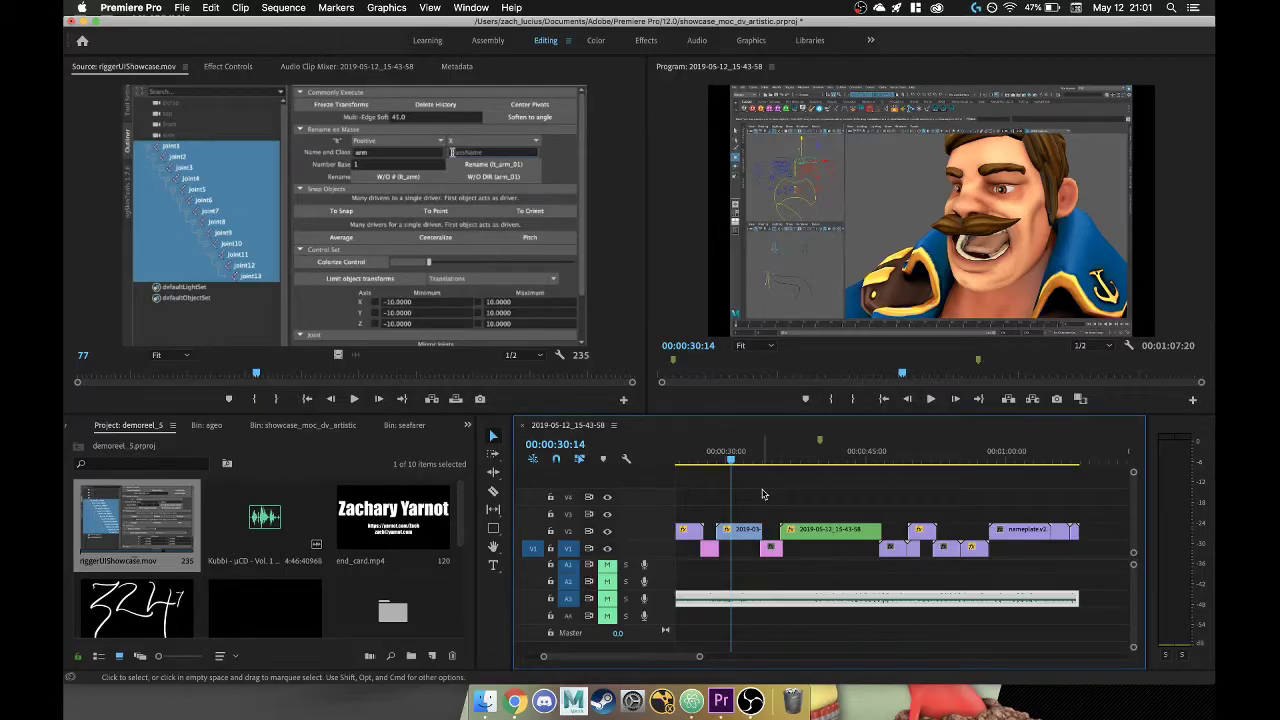
left_click(698, 695)
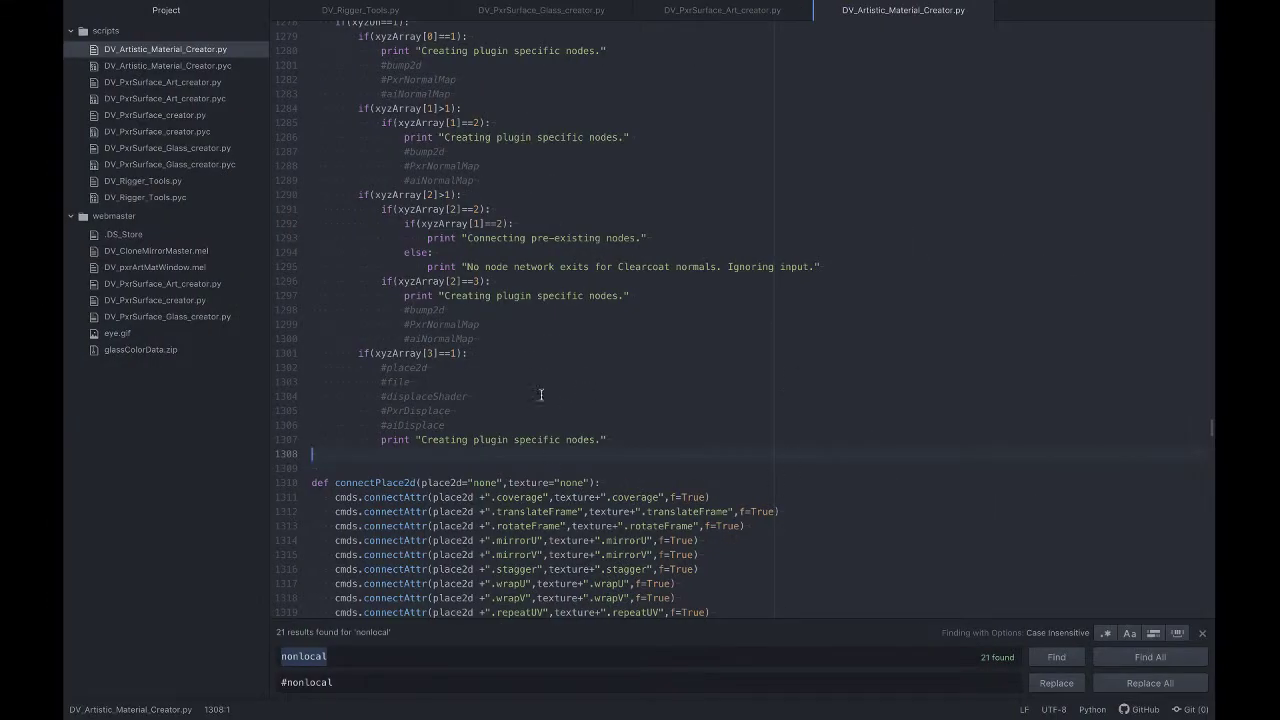
- Scroll up and down through DV_Artistic_Material_Creator.py to review the script
scroll(528, 358, "up", 2)
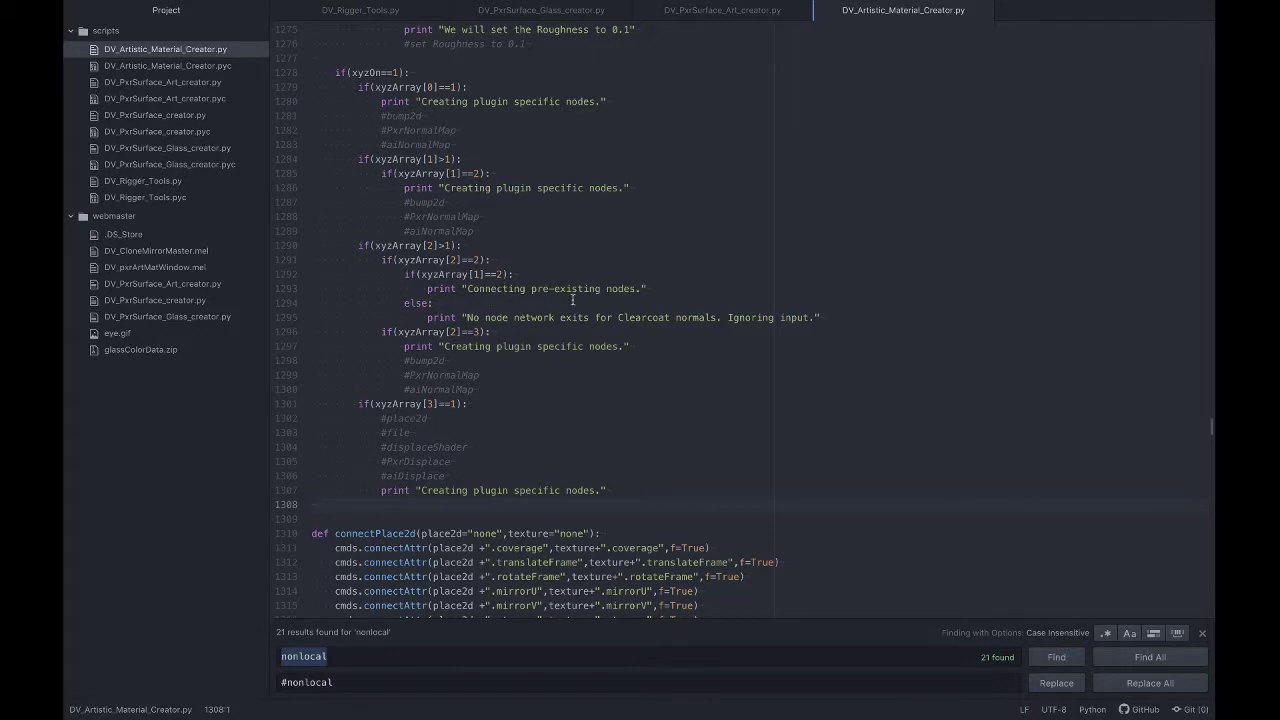
scroll(502, 330, "down", 5)
scroll(502, 328, "down", 5)
scroll(502, 325, "down", 8)
scroll(503, 325, "up", 7)
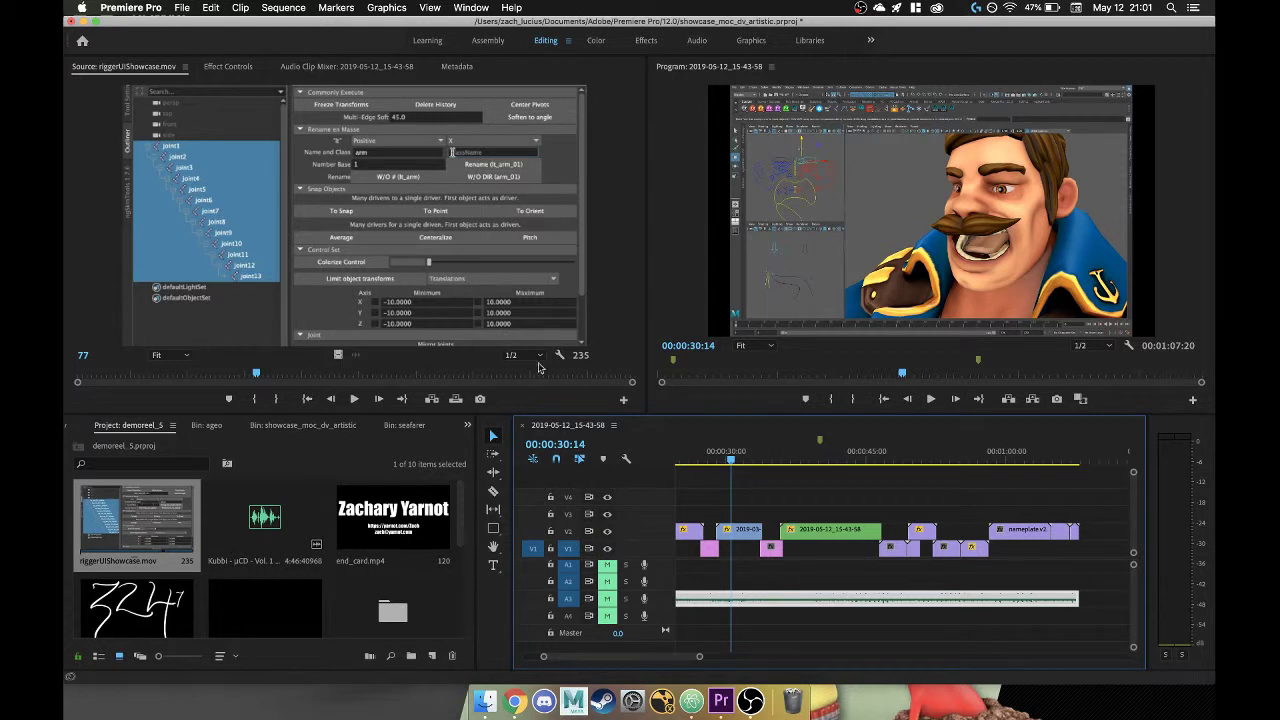
- Zoom the timeline out and step back through edits to the 324 drawing
scroll(775, 500, "left", 3)
scroll(775, 500, "left", 3)
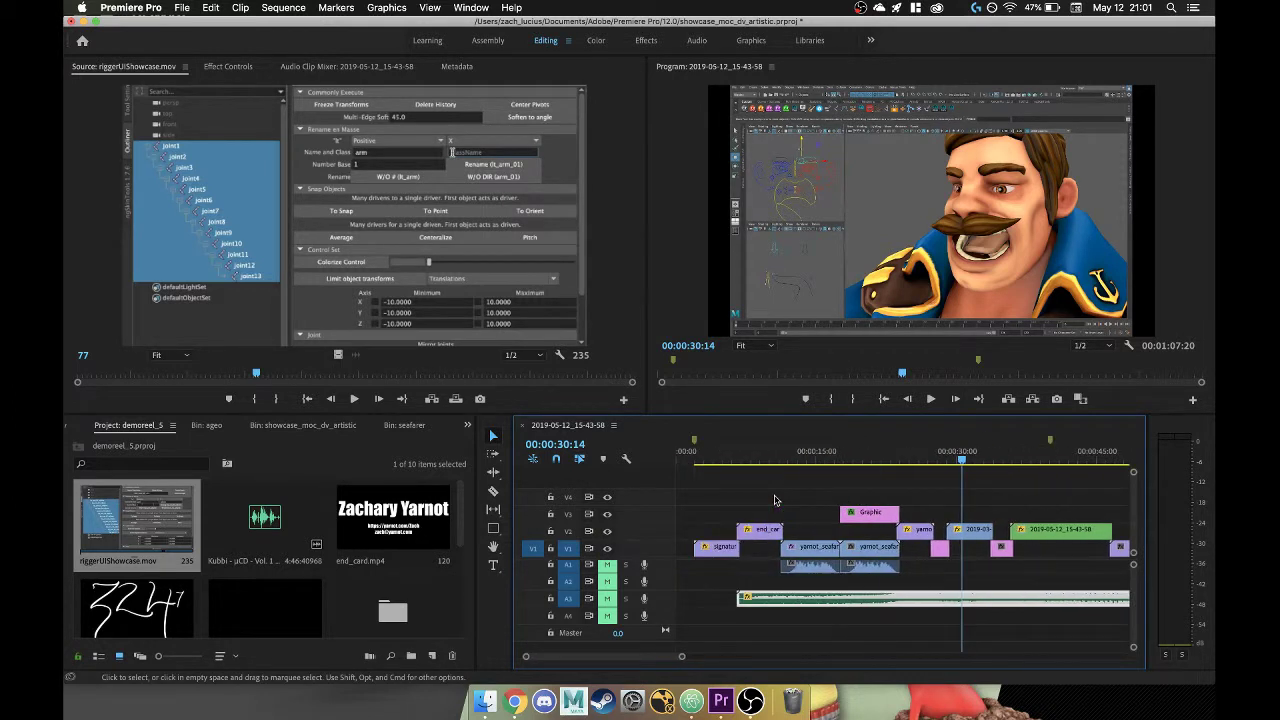
scroll(775, 500, "down", 3)
scroll(771, 505, "down", 2)
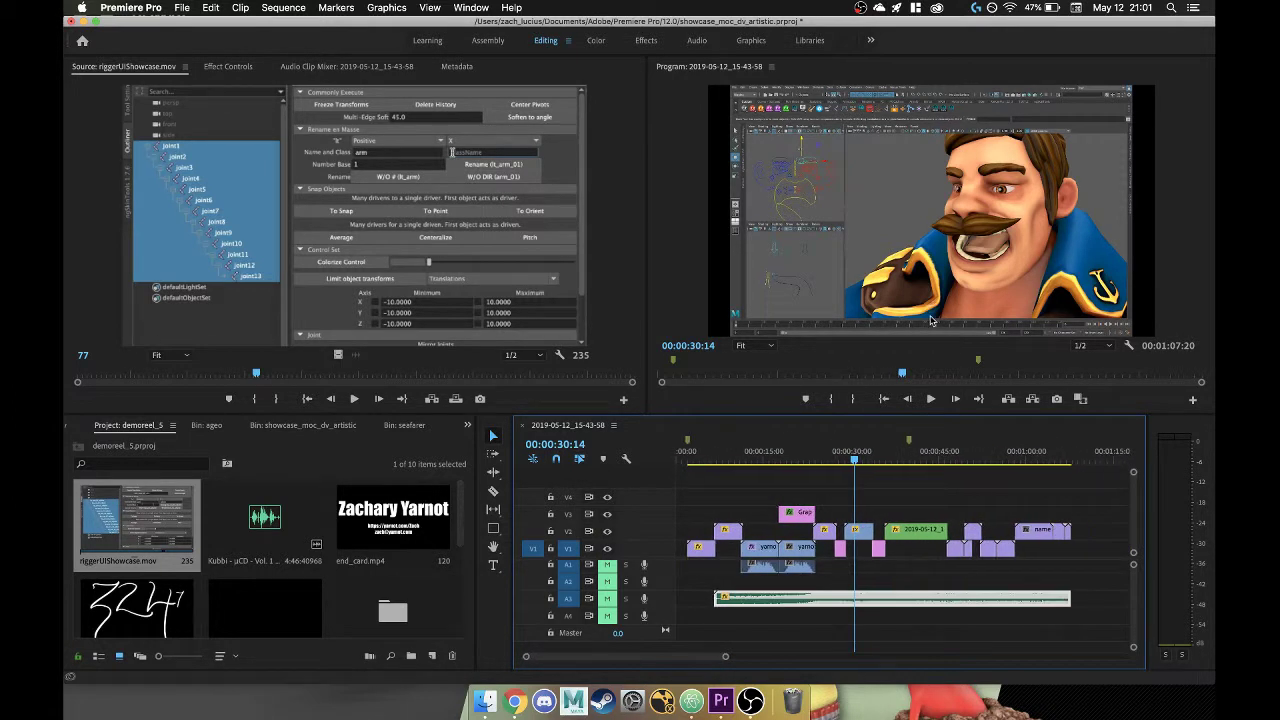
key("Up")
key("Up")
key("Up")
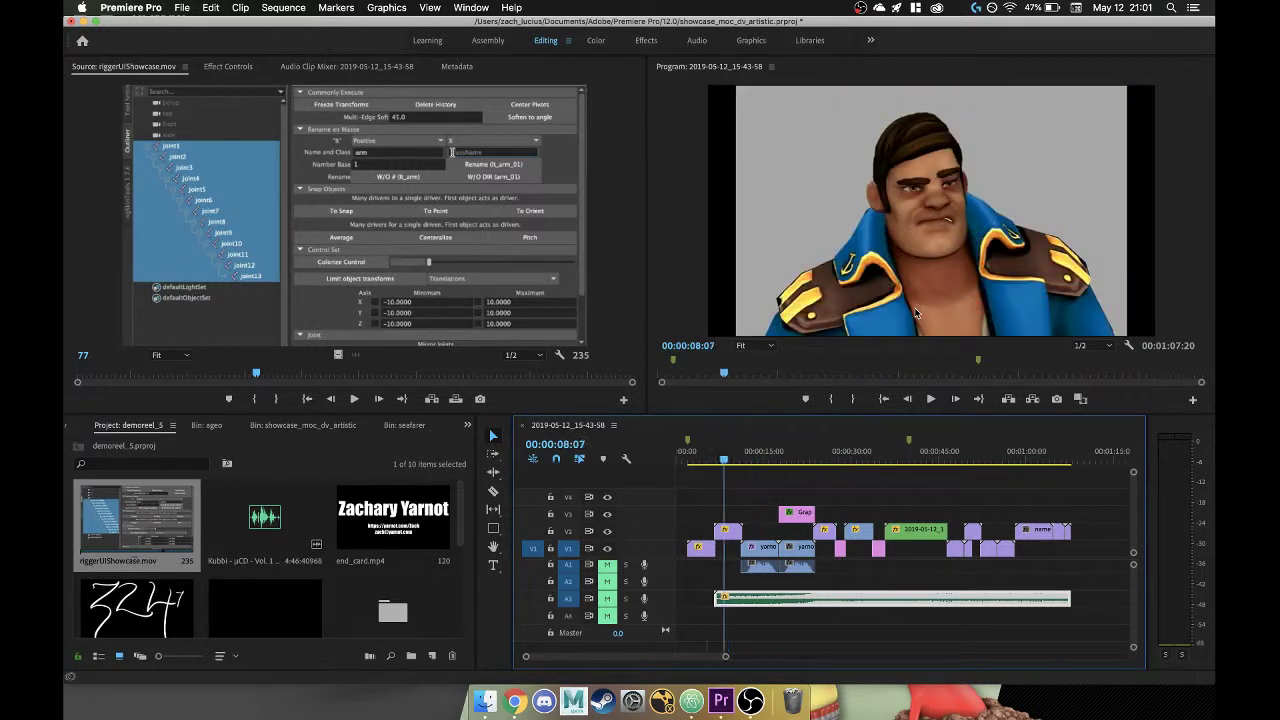
key("Up")
key("Up")
- Step through edit points to the two-monster clip and open the recorder's Stop Recording menu
key("Down")
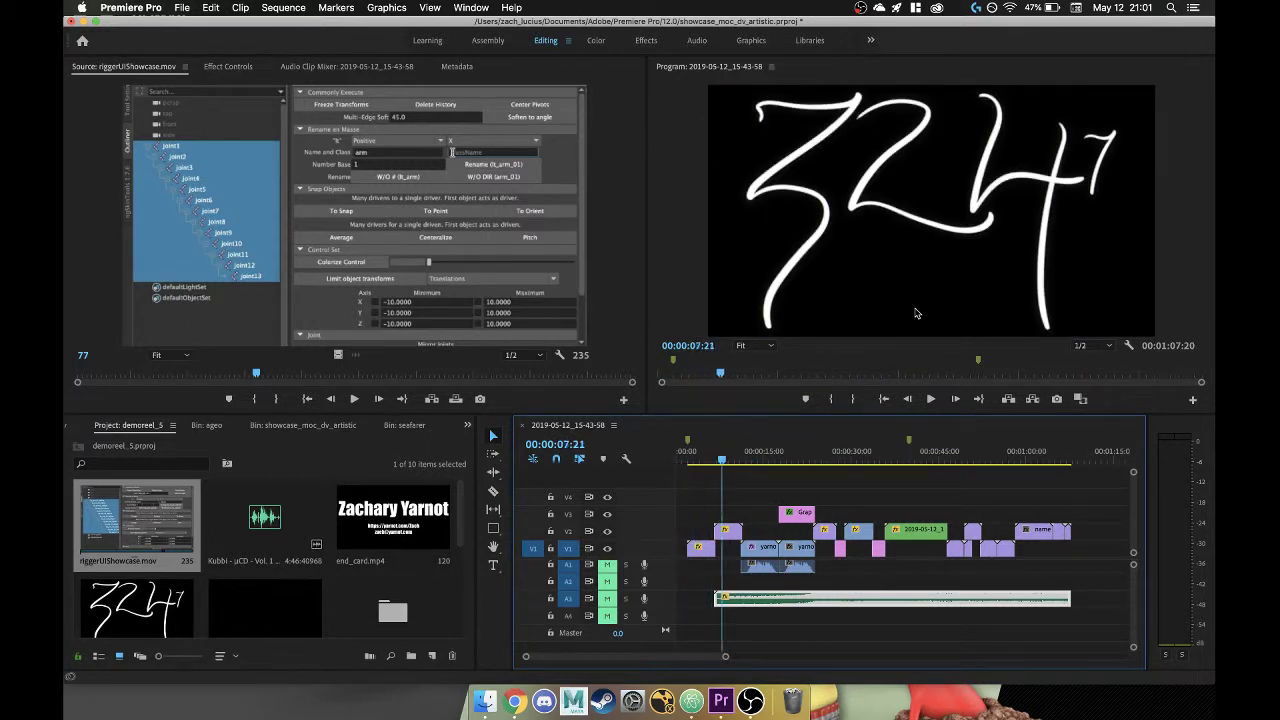
key("Down")
key("Down")
key("Down")
key("Down")
key("Down")
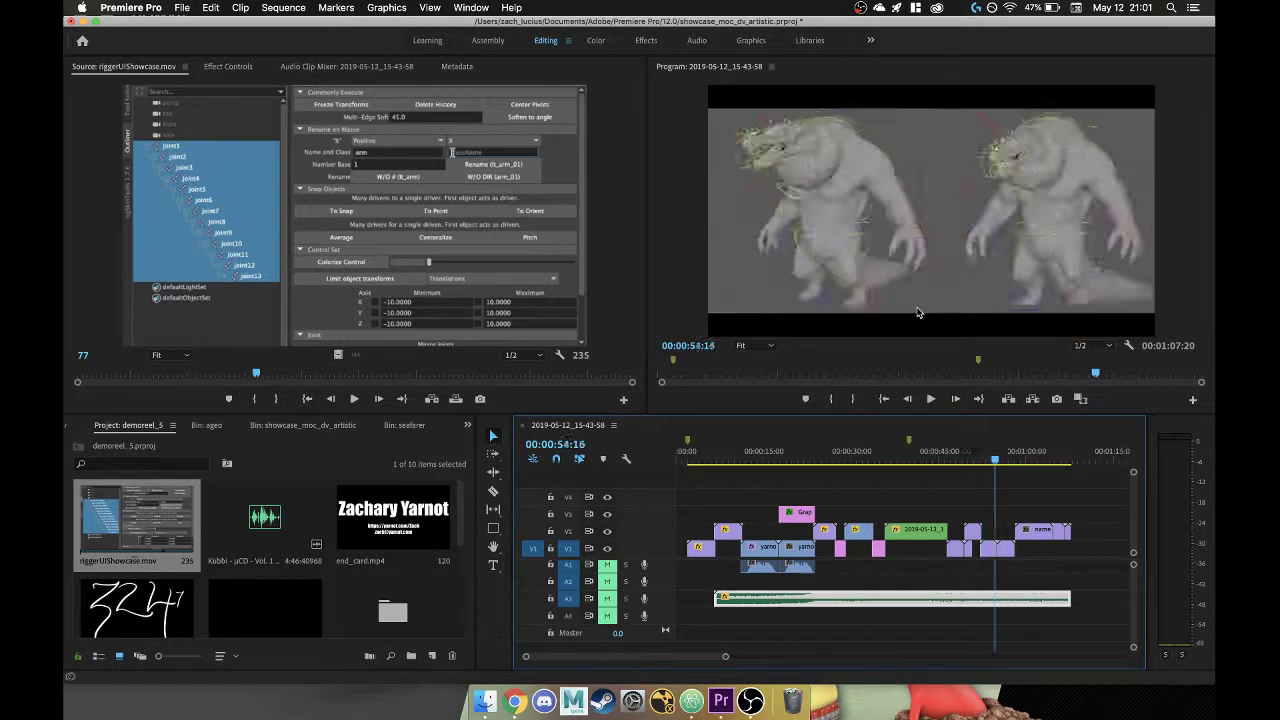
key("Up")
key("Up")
key("Up")
key("Up")
key("Up")
key("Up")
key("Down")
key("Down")
key("Down")
key("Down")
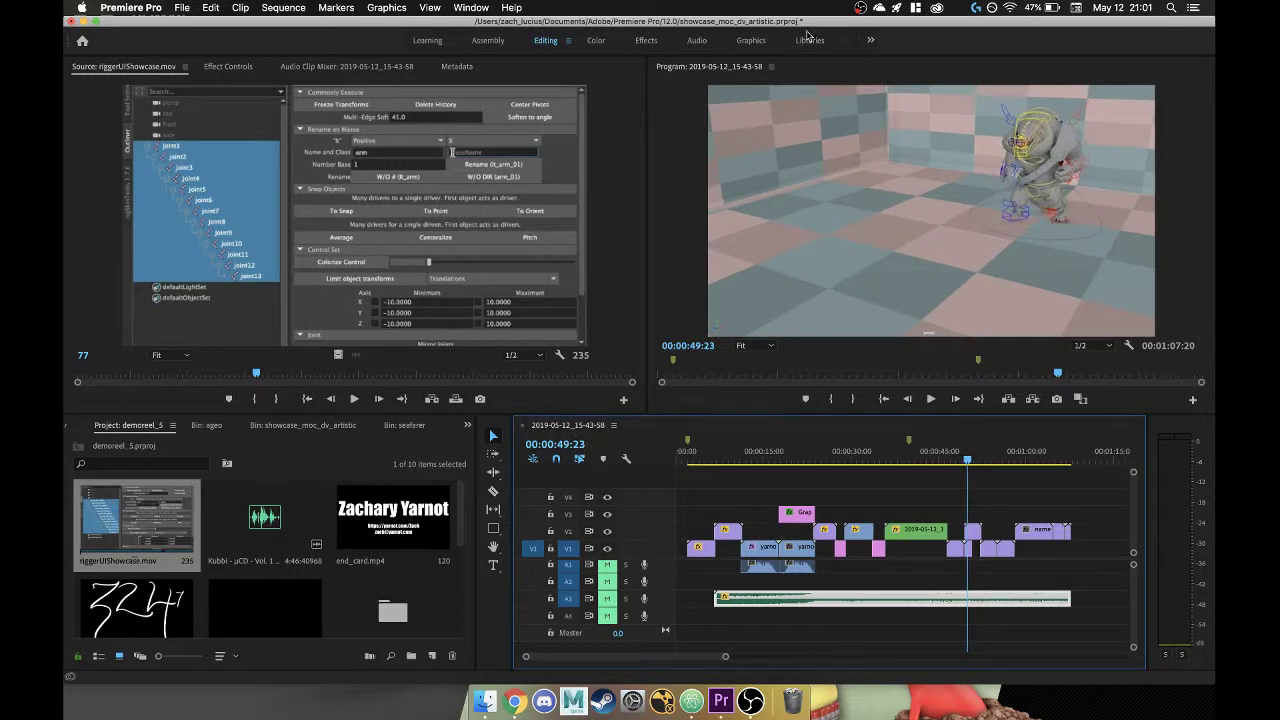
left_click(858, 7)
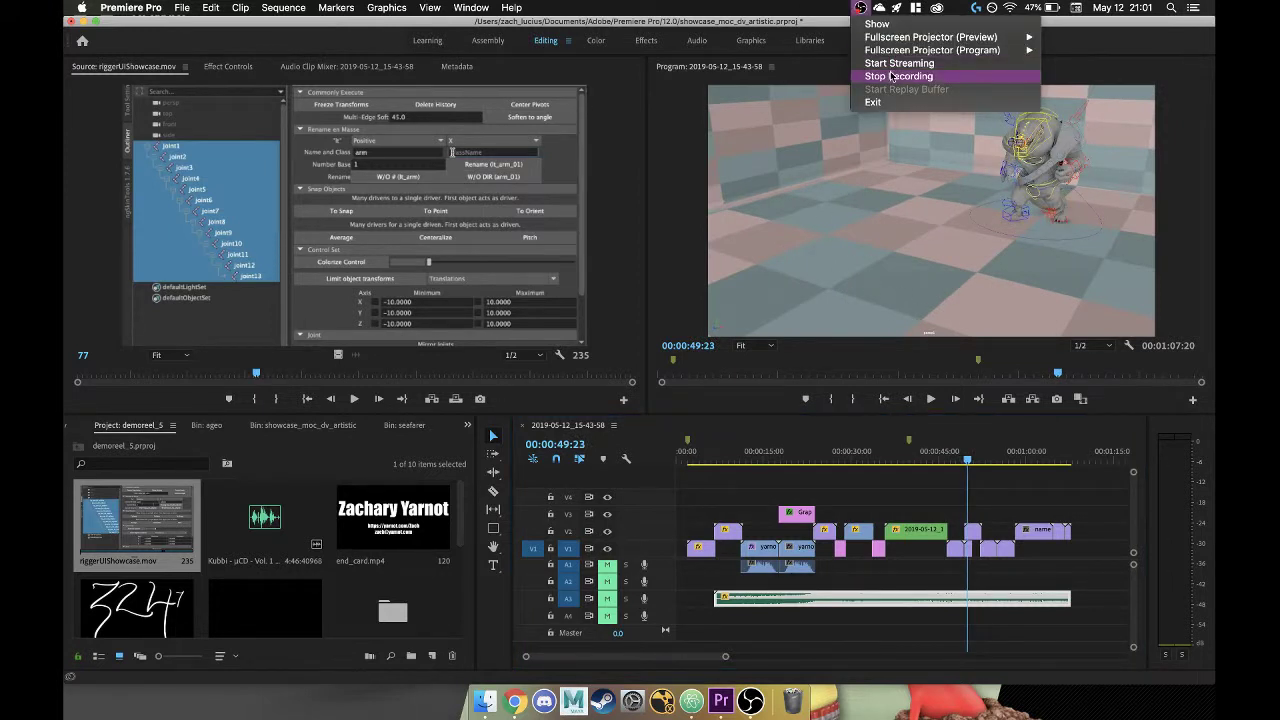